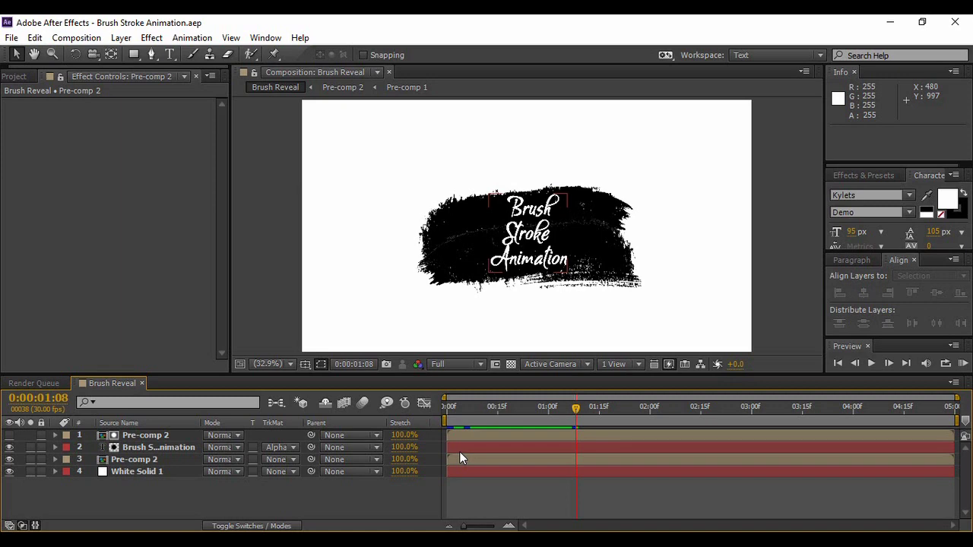
Enlarge the viewer and preview the earlier brush reveal from the start
left_click(580, 397)
left_click_drag(606, 372, 666, 501)
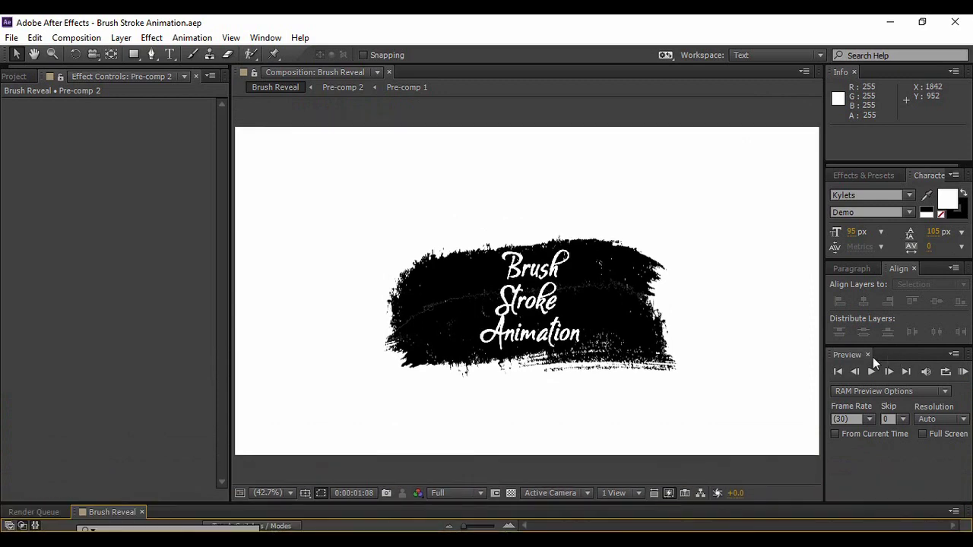
left_click(839, 371)
left_click(877, 375)
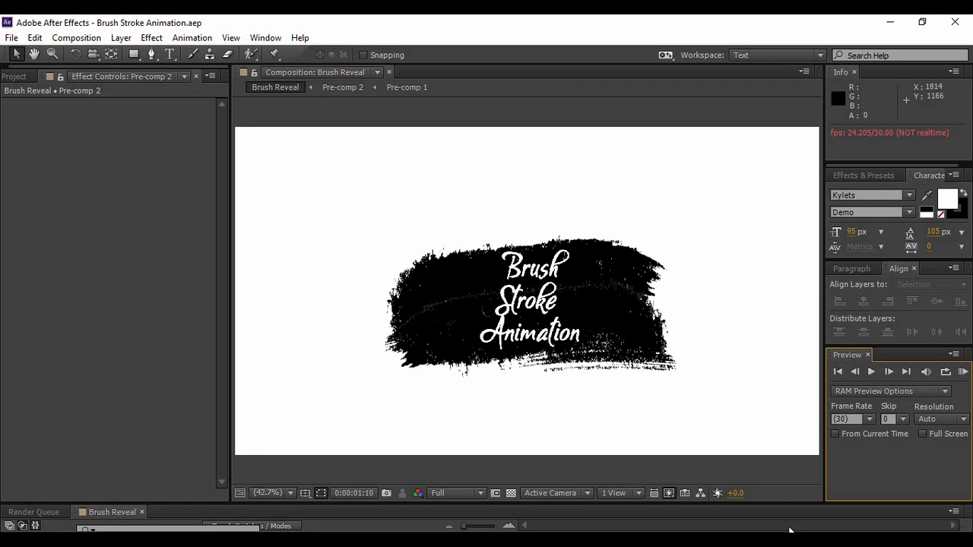
left_click_drag(789, 503, 799, 381)
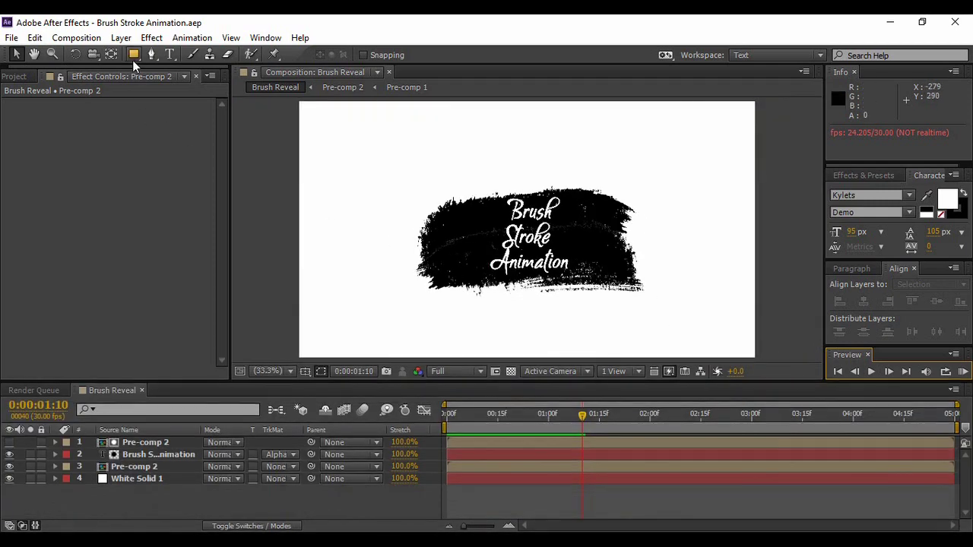
Create a new composition named 'Brush Animation'
left_click(89, 38)
left_click(95, 54)
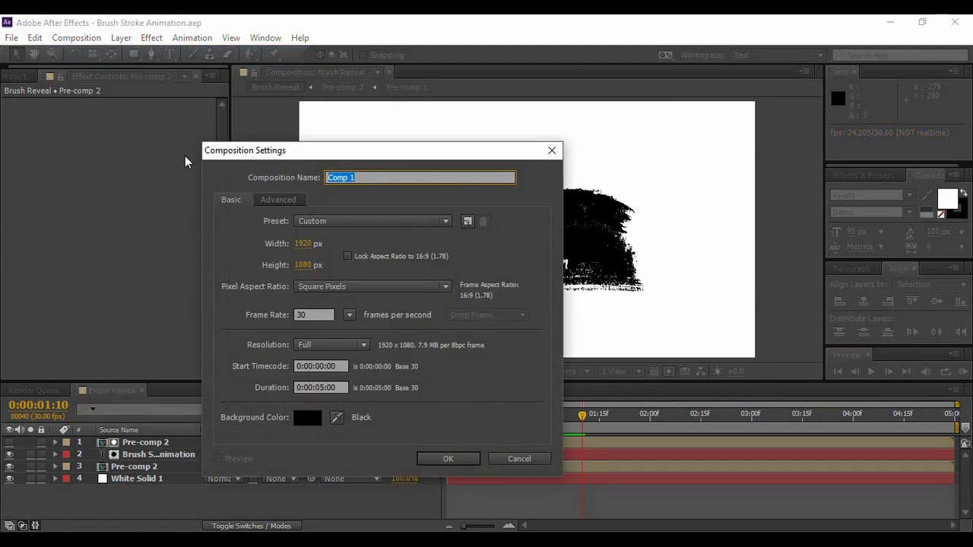
type("Brush Animation")
left_click(423, 463)
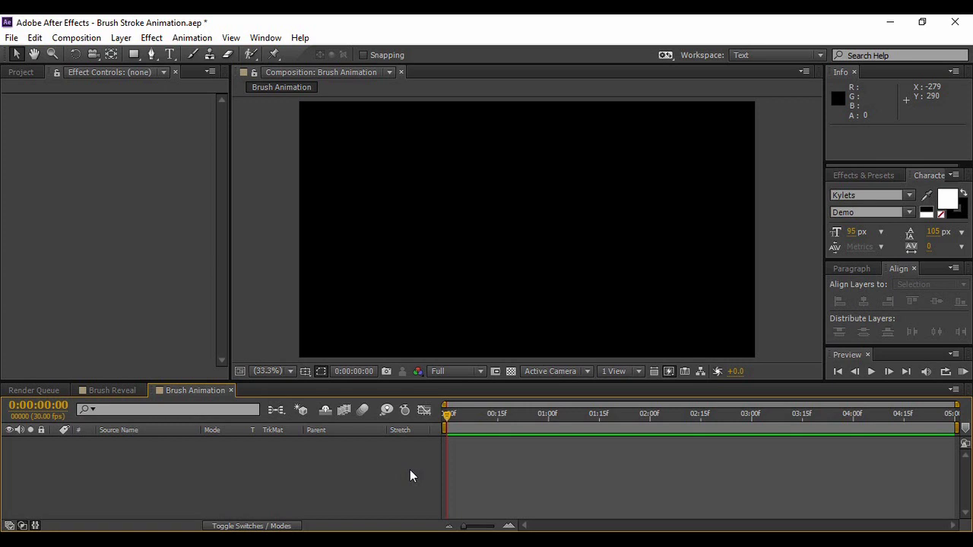
Add a white solid layer named 'BG' and lock it
right_click(311, 470)
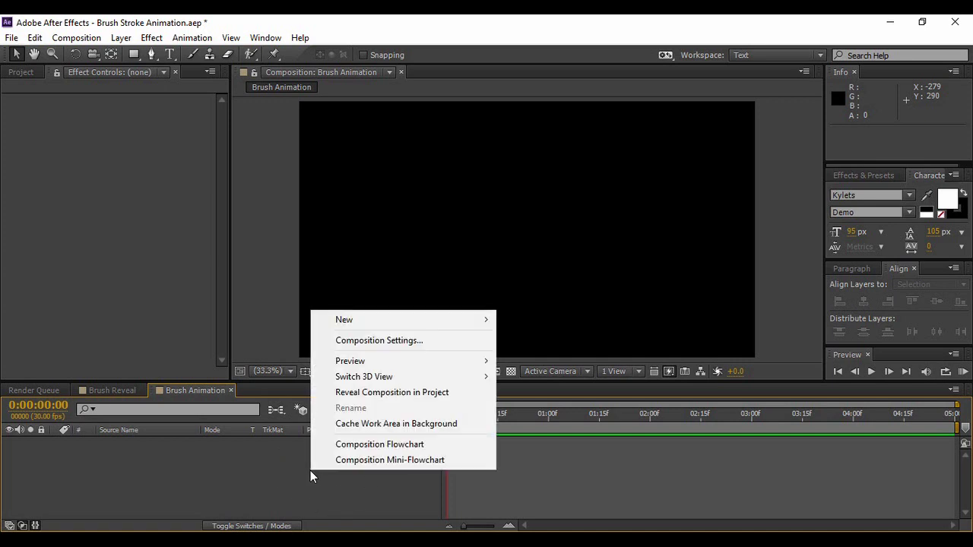
mouse_move(372, 318)
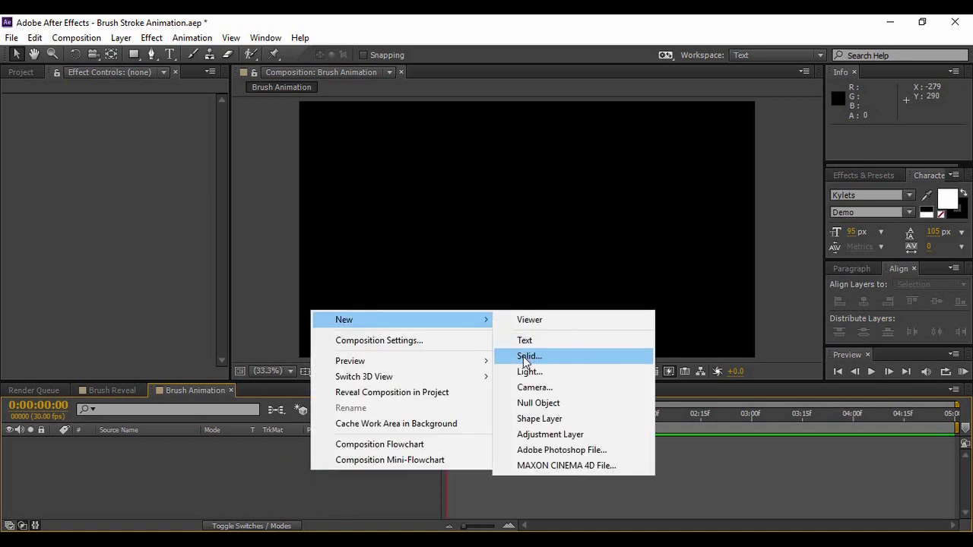
left_click(525, 358)
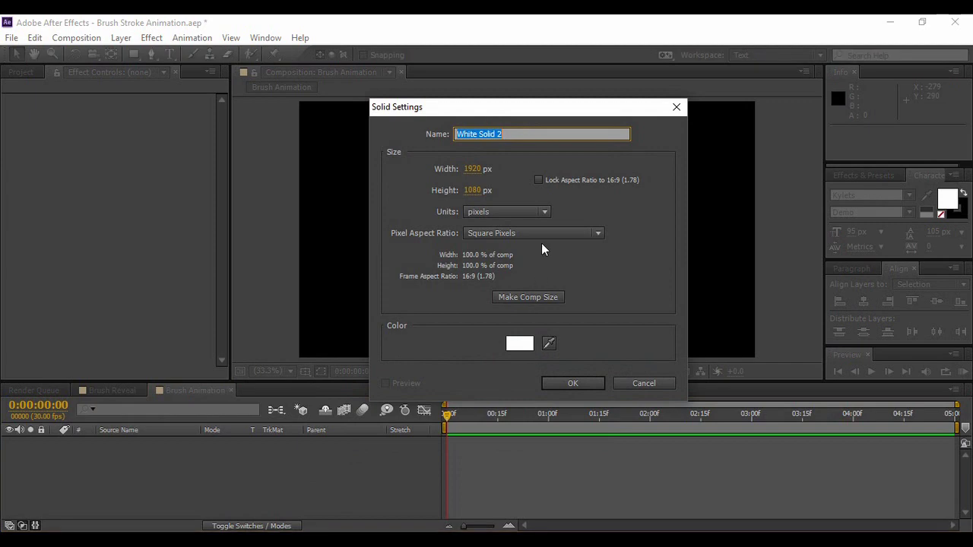
type("BG")
left_click(557, 387)
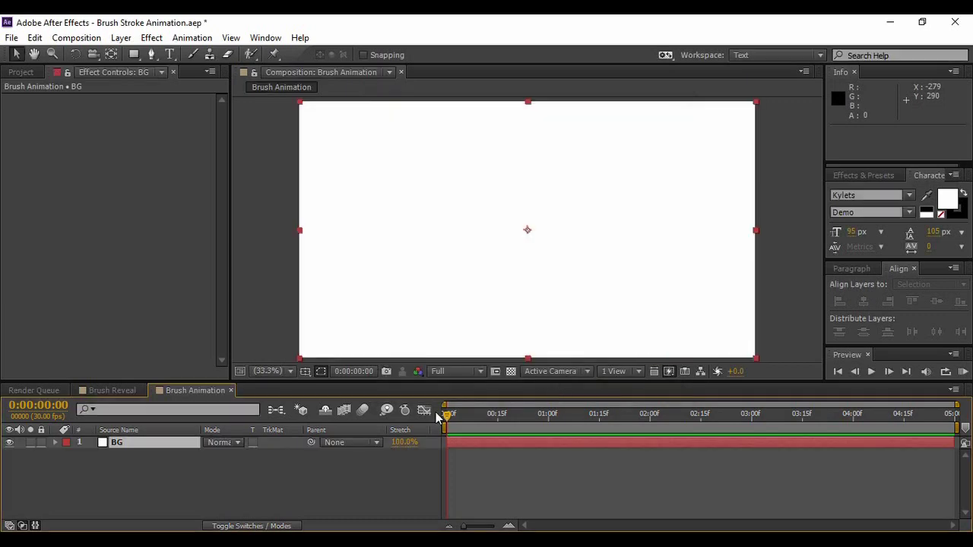
left_click(360, 474)
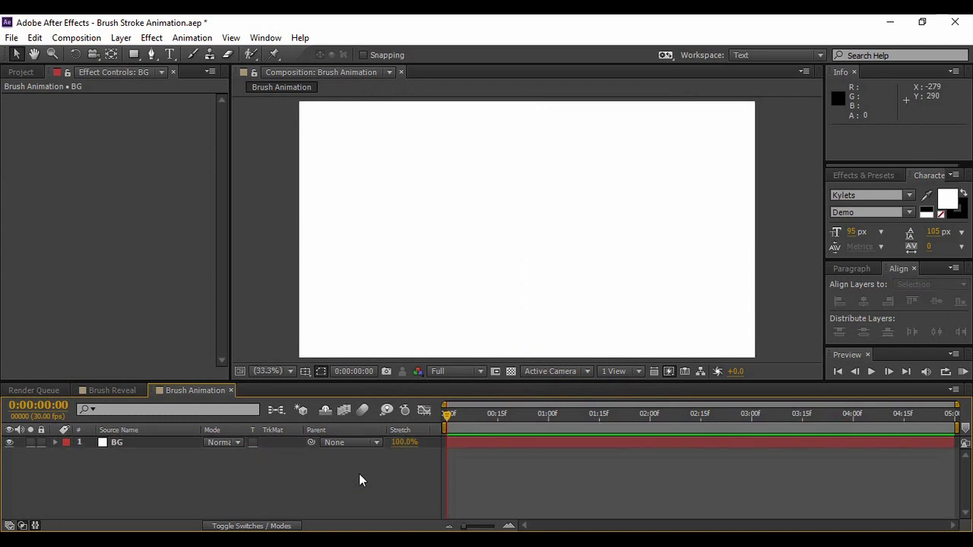
left_click(42, 444)
Drag the grunge brush-stroke PNG from the Project panel into the timeline above BG
left_click(26, 73)
left_click(84, 226)
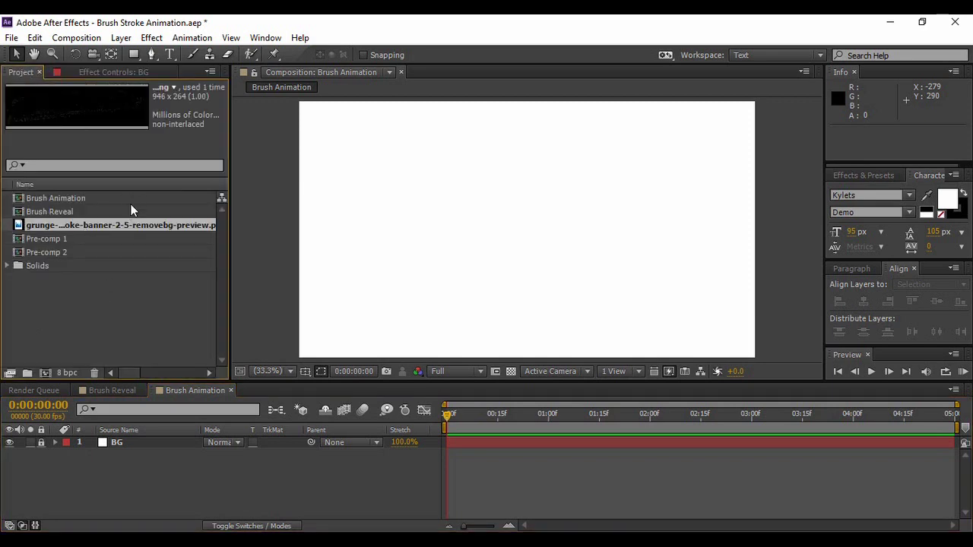
left_click_drag(126, 227, 137, 441)
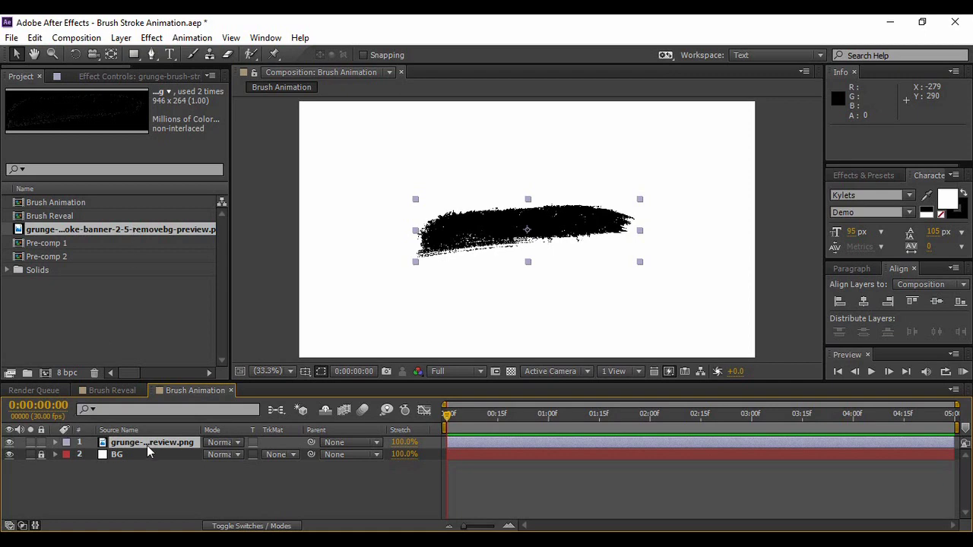
Unlink proportions and set the grunge layer's Scale to 130% width, 180% height
key("s")
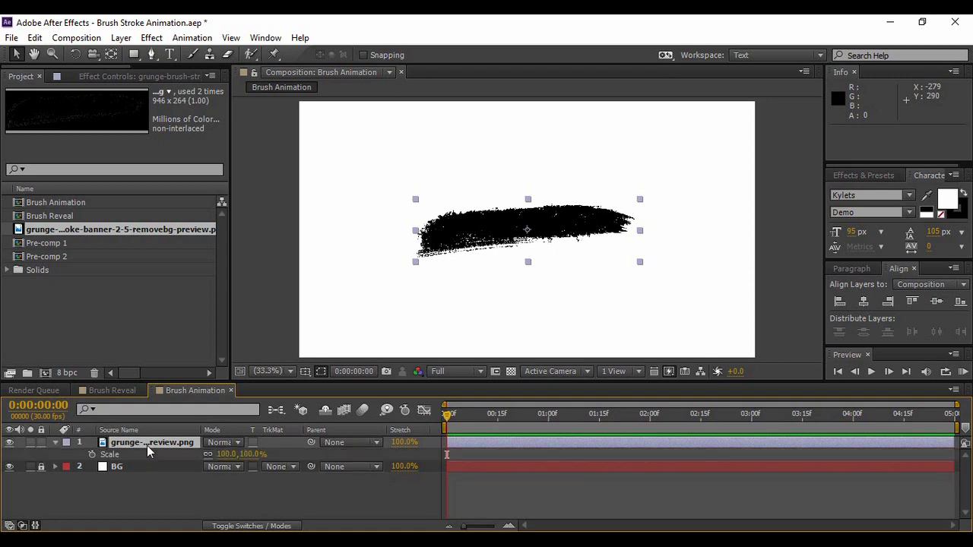
left_click(207, 455)
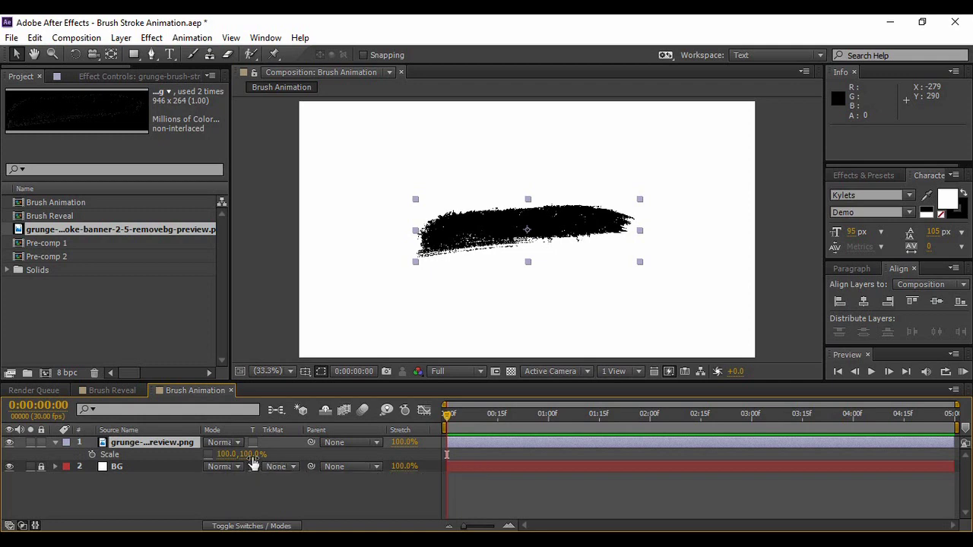
left_click_drag(251, 460, 307, 456)
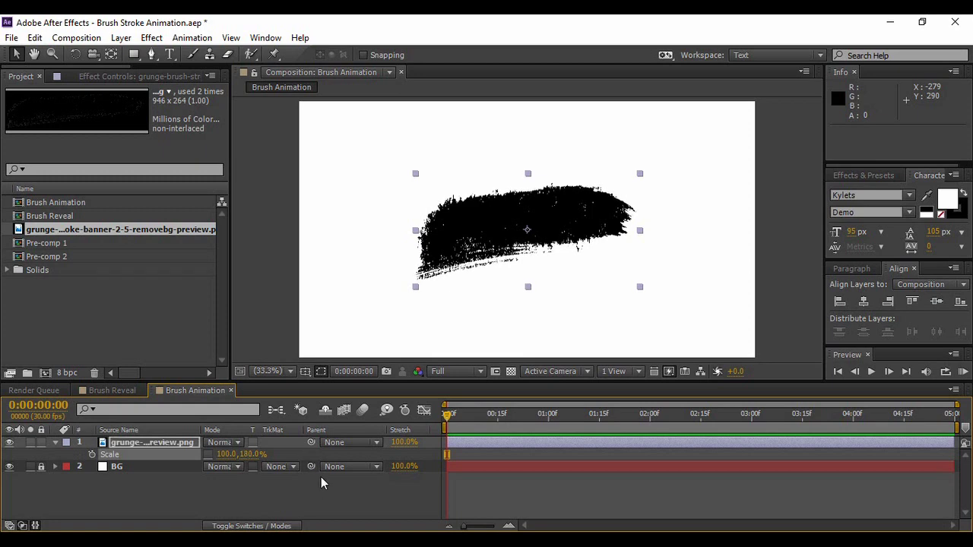
left_click_drag(221, 454, 242, 456)
left_click(257, 491)
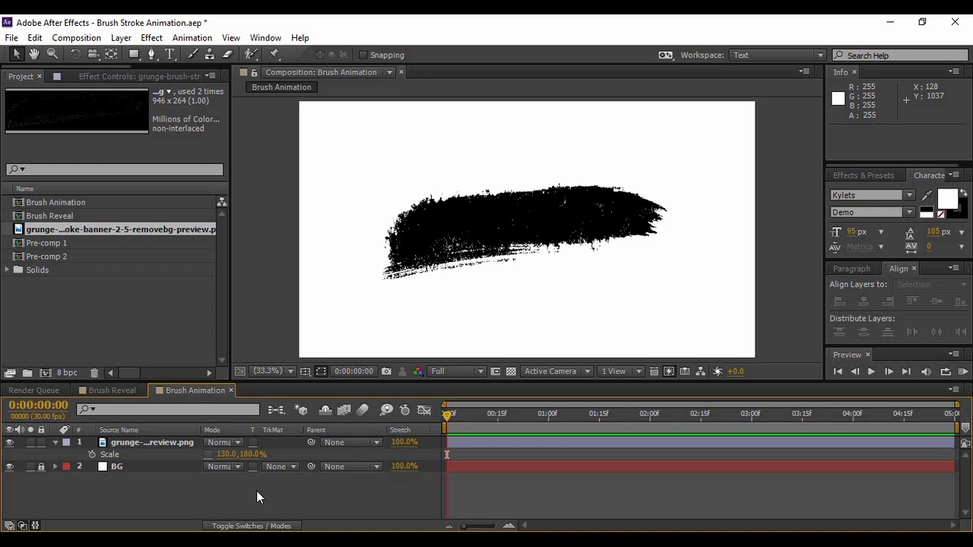
key("s")
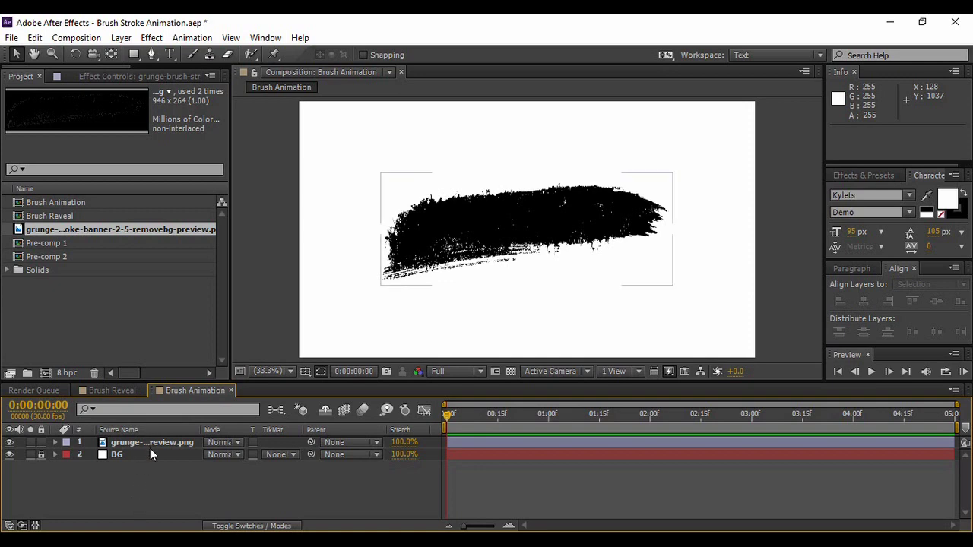
Set up the Rectangle tool with a solid black fill
left_click(134, 55)
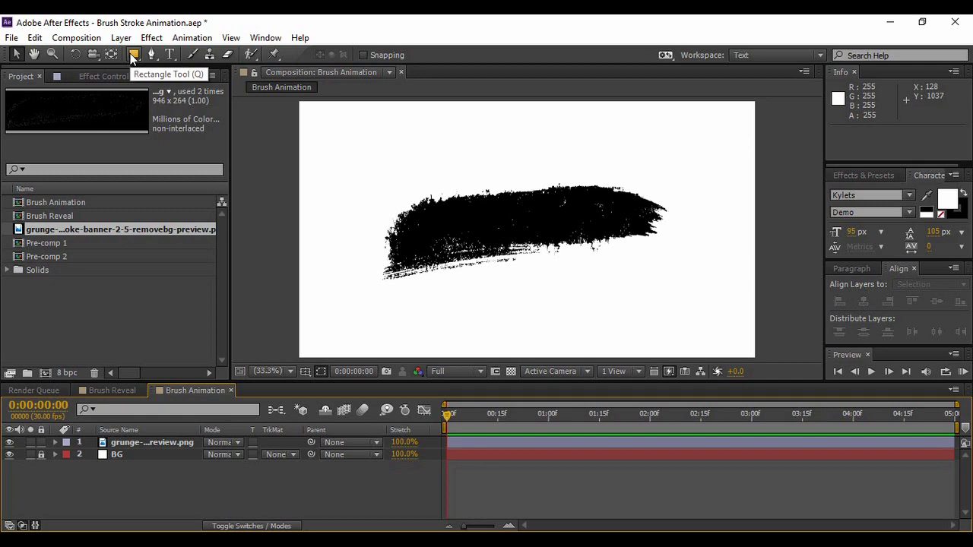
left_click(133, 55)
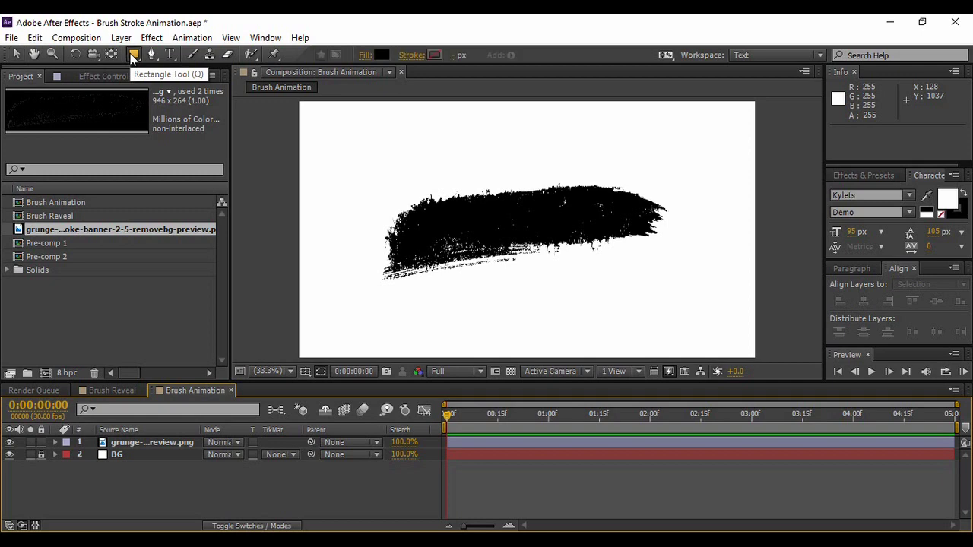
key("q")
key("q")
key("q")
key("q")
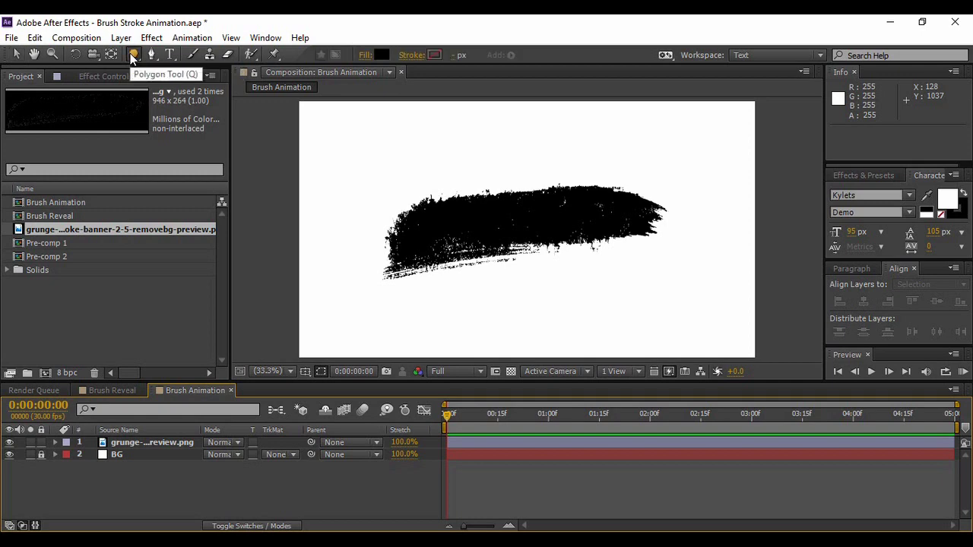
key("q")
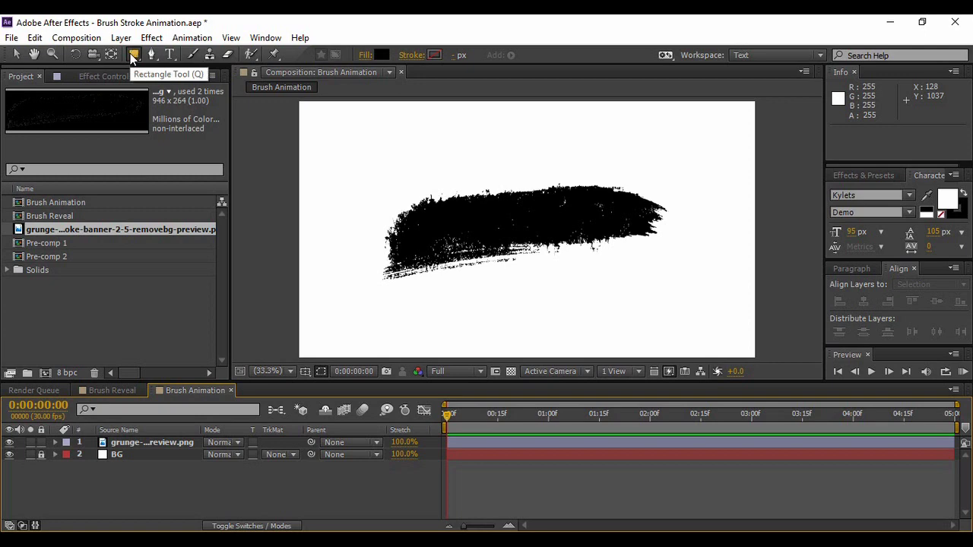
left_click(363, 56)
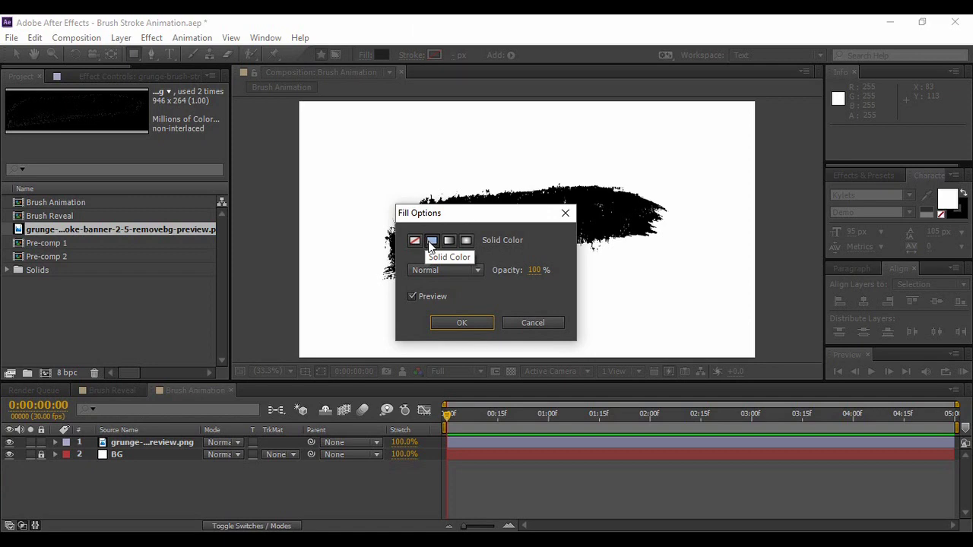
left_click(461, 323)
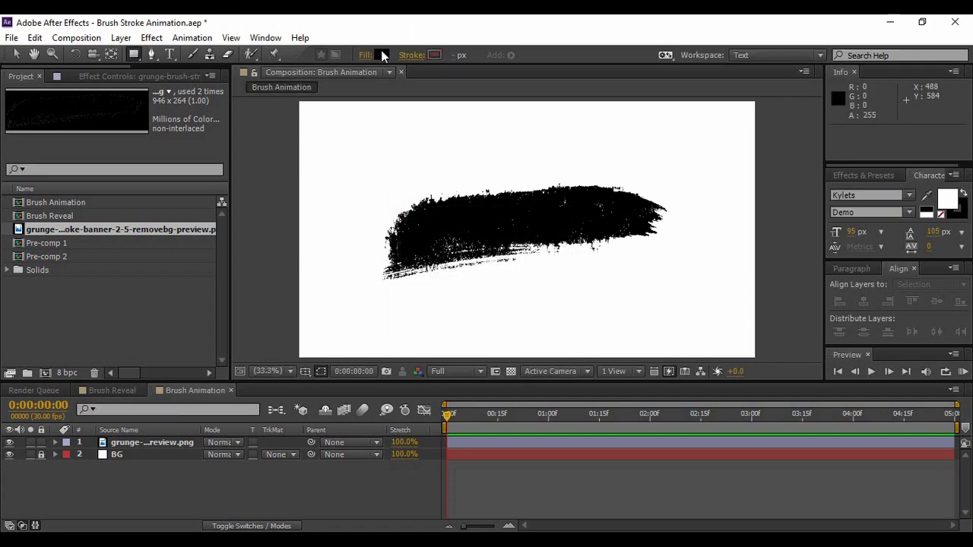
left_click(381, 55)
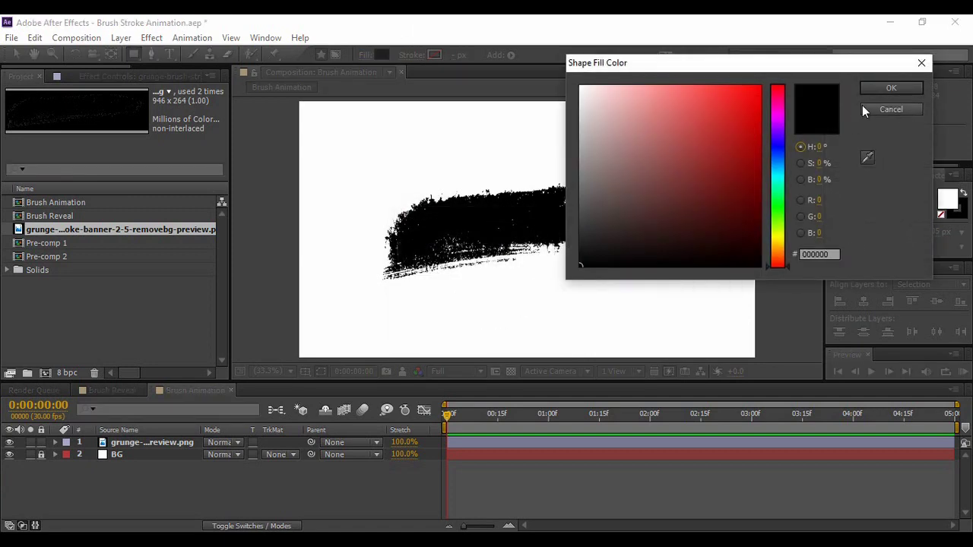
left_click(882, 88)
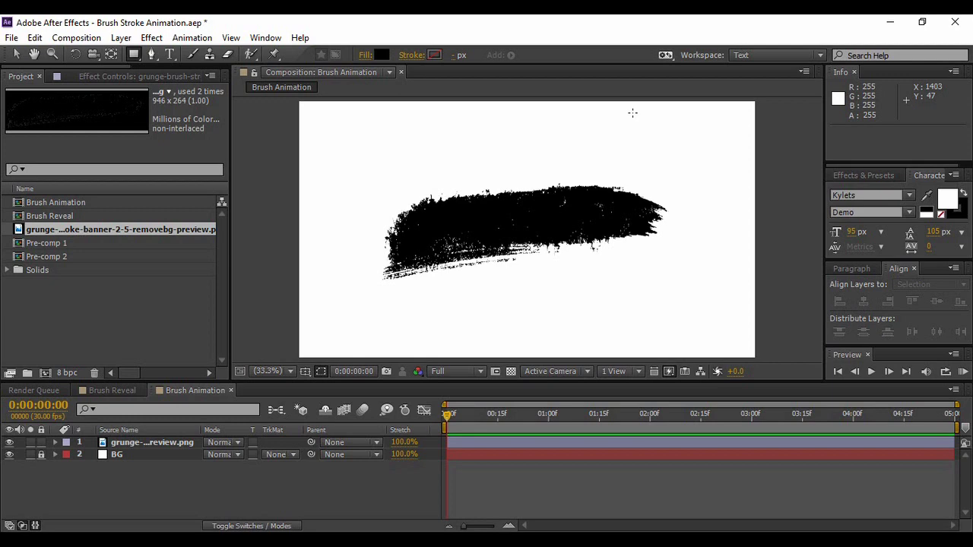
Draw a black rectangle covering the brush stroke
left_click(414, 56)
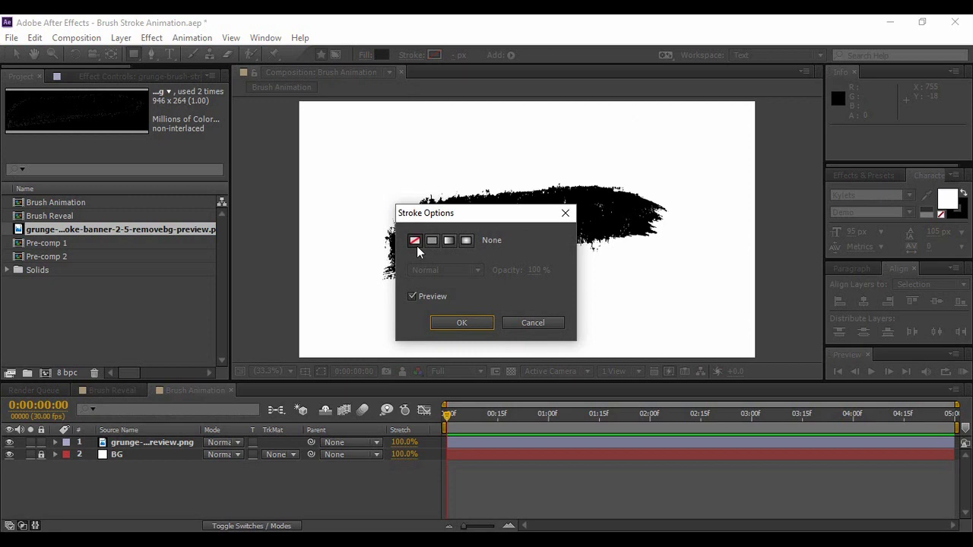
left_click(450, 322)
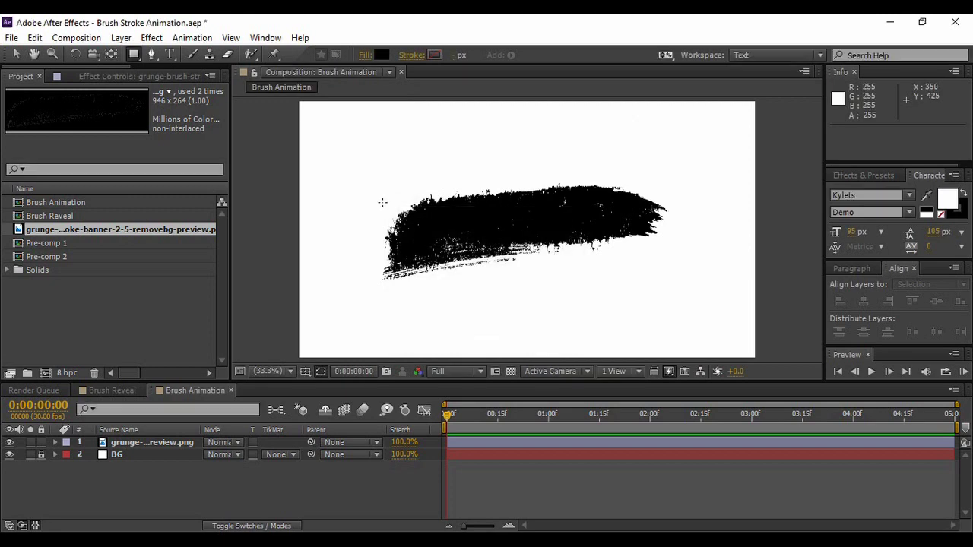
mouse_move(354, 162)
left_mouse_down()
mouse_move(472, 220)
mouse_move(603, 227)
mouse_move(708, 209)
mouse_move(709, 303)
left_mouse_up()
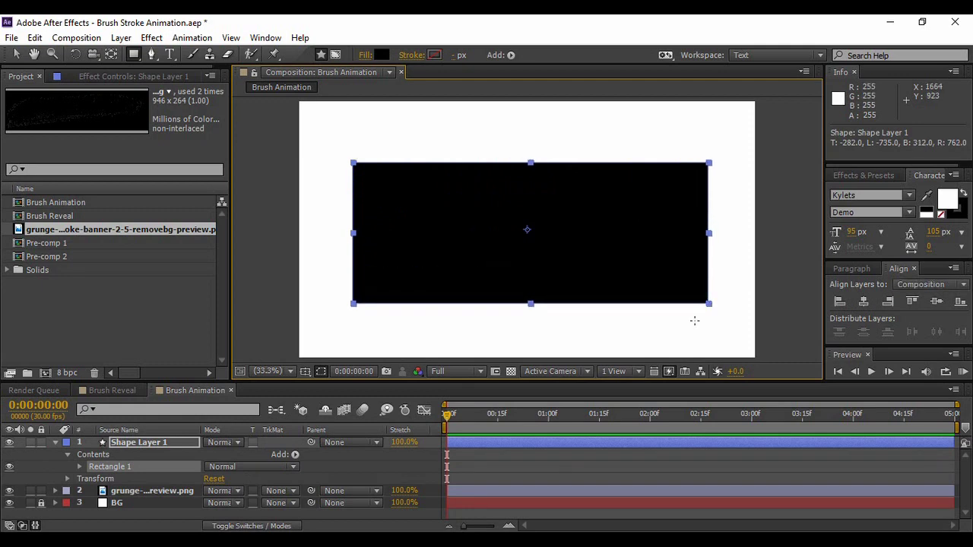
Apply Turbulent Displace from Effects & Presets to the black rectangle
left_click(864, 176)
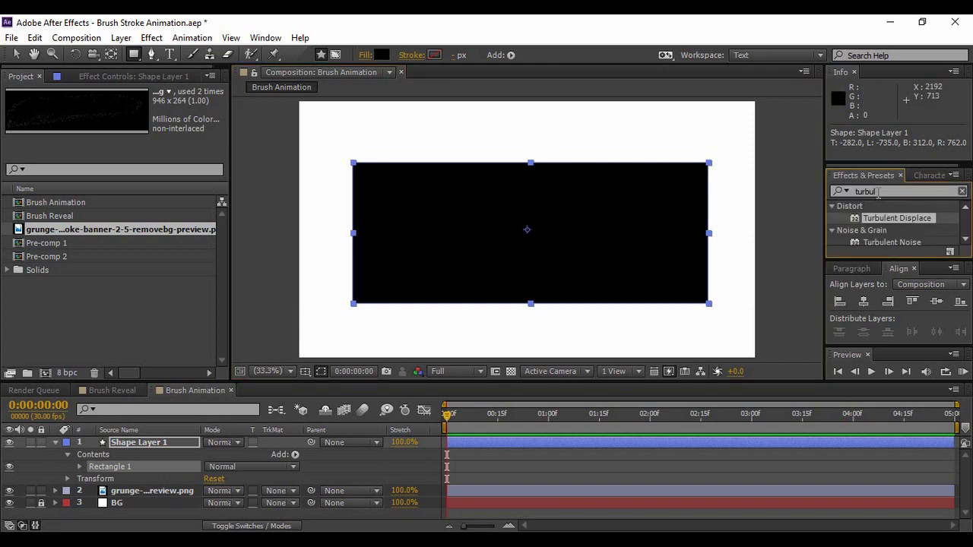
left_click_drag(879, 192, 850, 192)
type("tur")
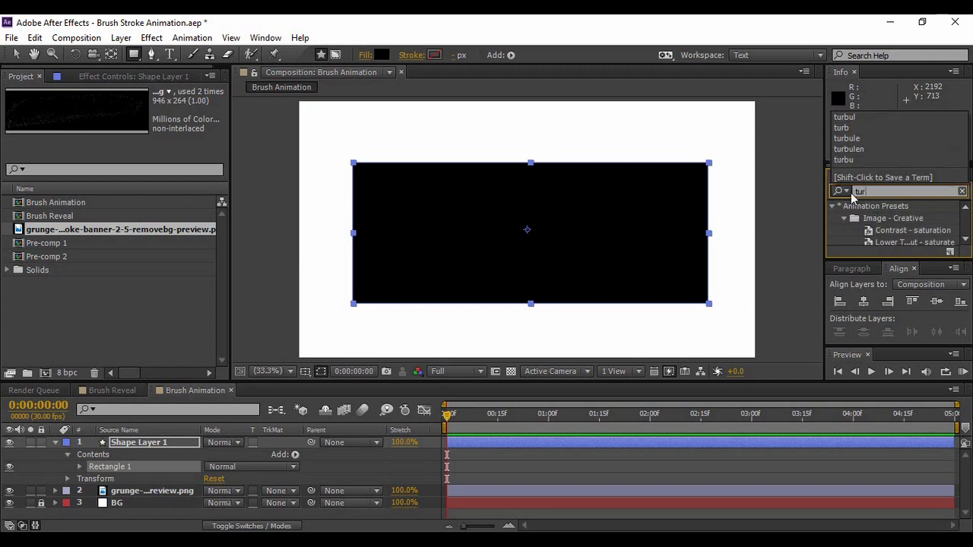
type("bul")
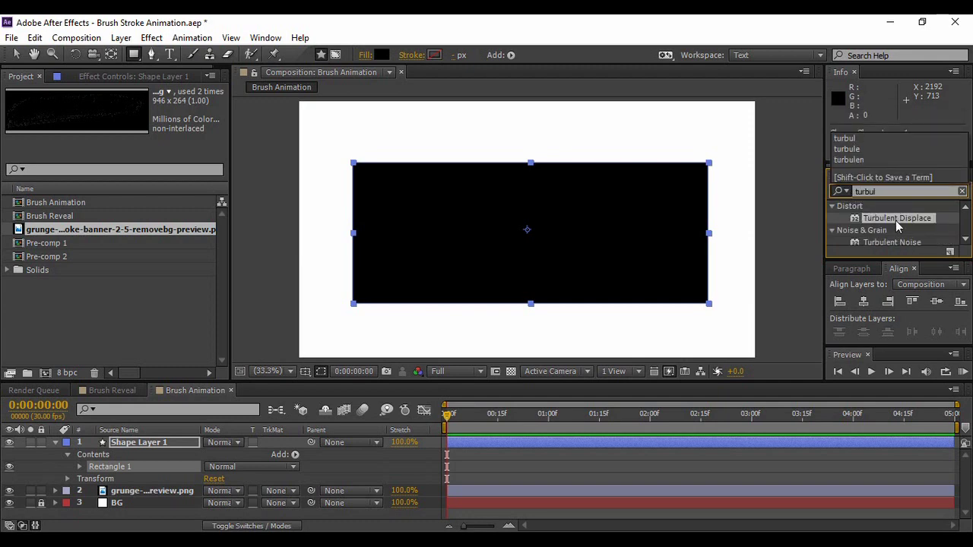
left_click(893, 220)
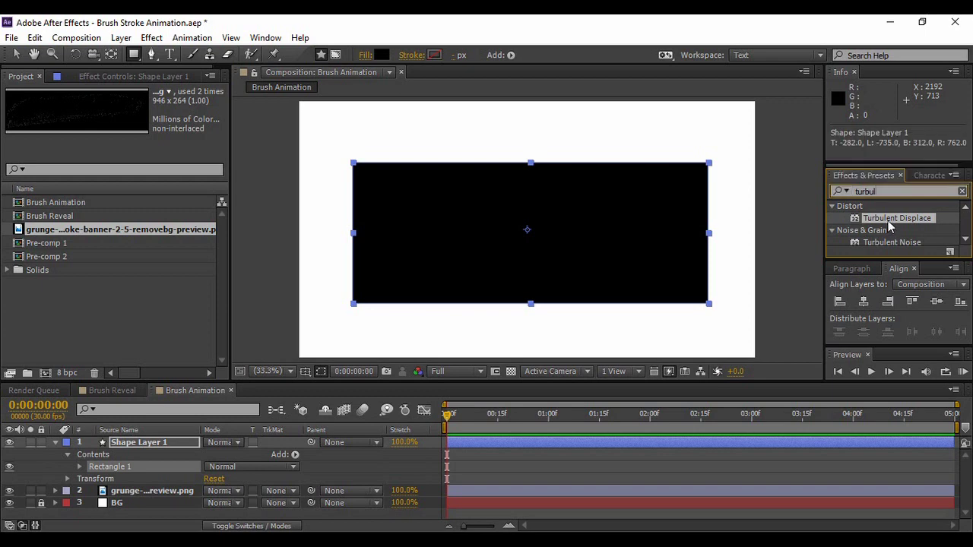
left_click_drag(891, 223, 553, 229)
key("v")
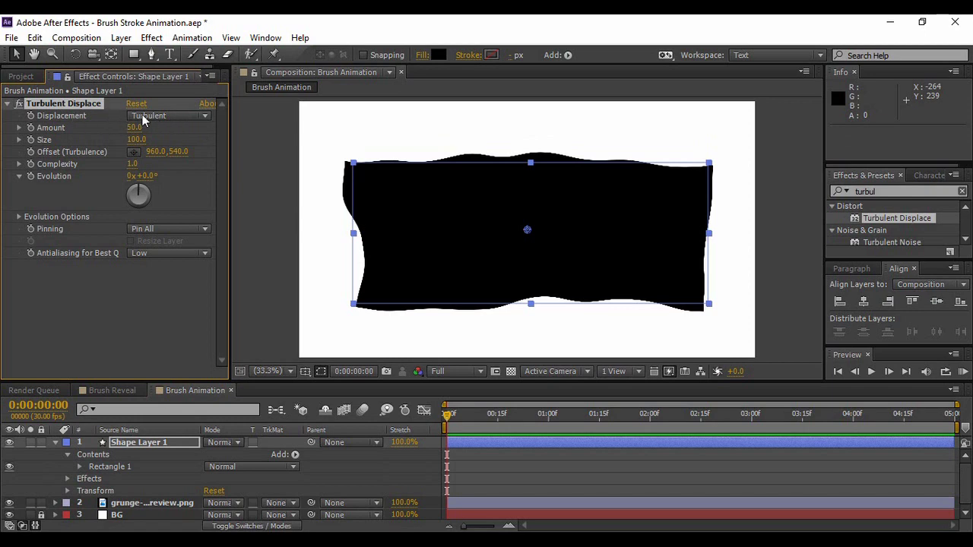
Set Turbulent Displace to Horizontal Displacement, Amount 1200, Size 8
left_click(147, 116)
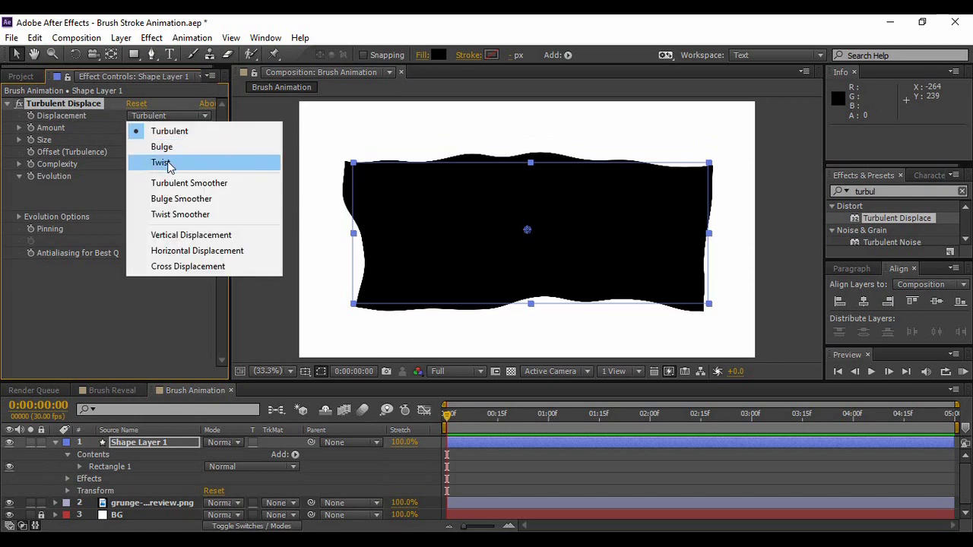
left_click(169, 251)
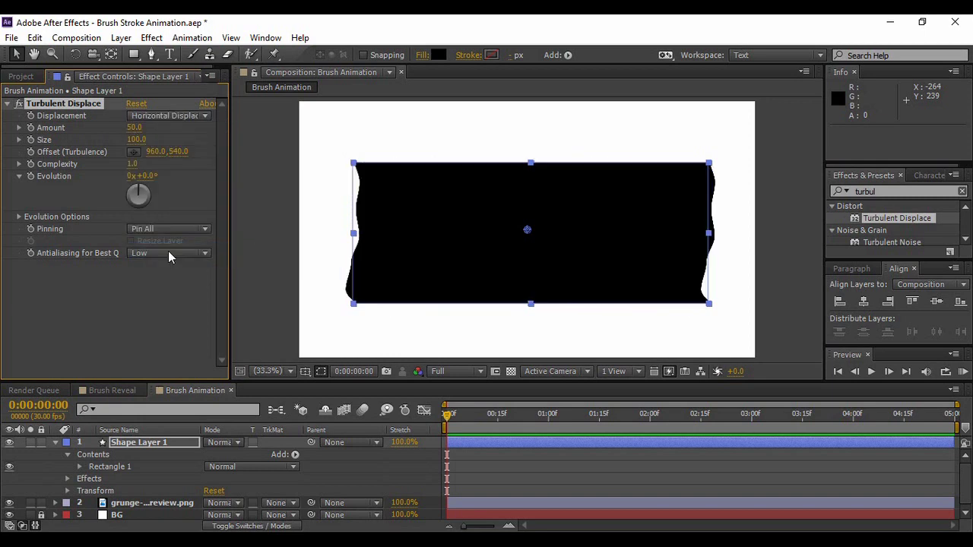
left_click(137, 128)
type("1200")
left_click(153, 300)
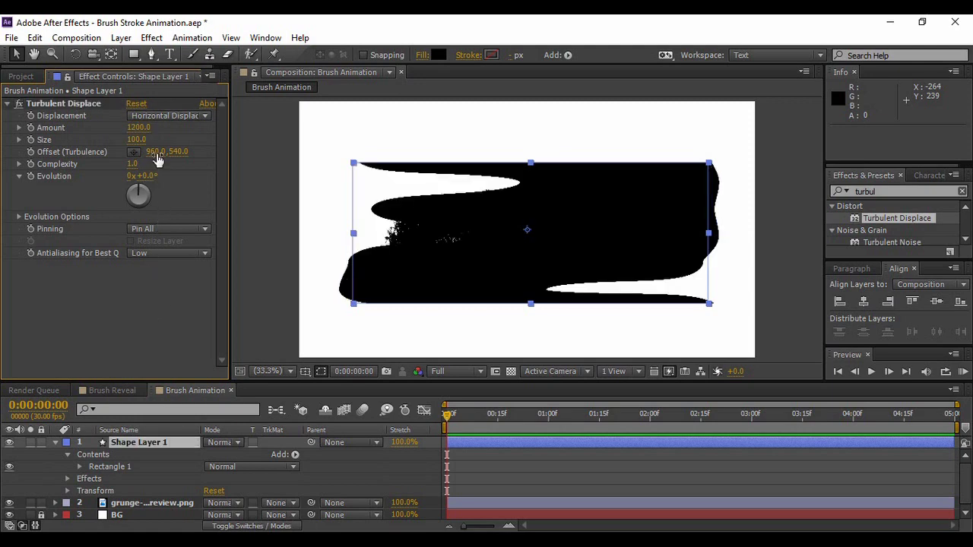
left_click(139, 140)
type("8")
key("Return")
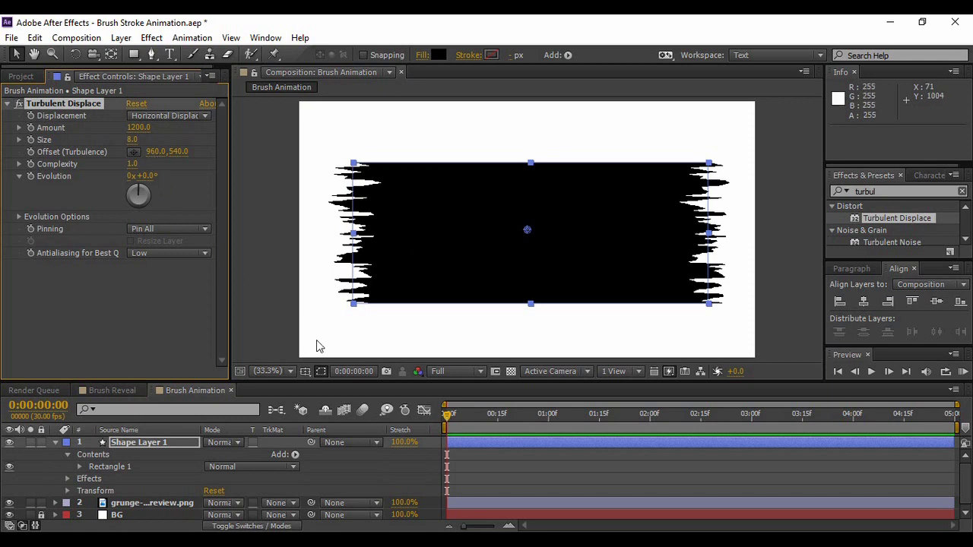
left_click(133, 445)
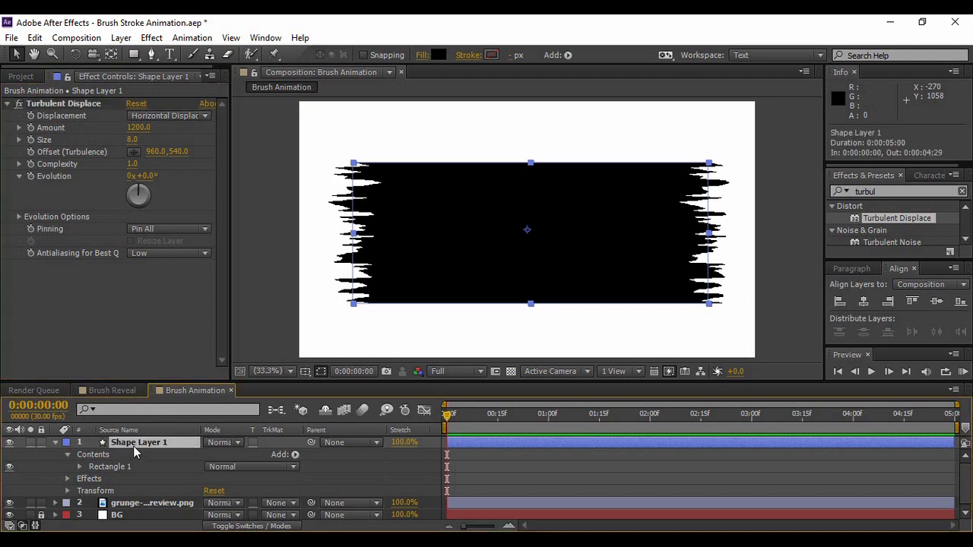
Keyframe Shape Layer 1's Position from 0s to frame 19, moving it off the right edge
key("p")
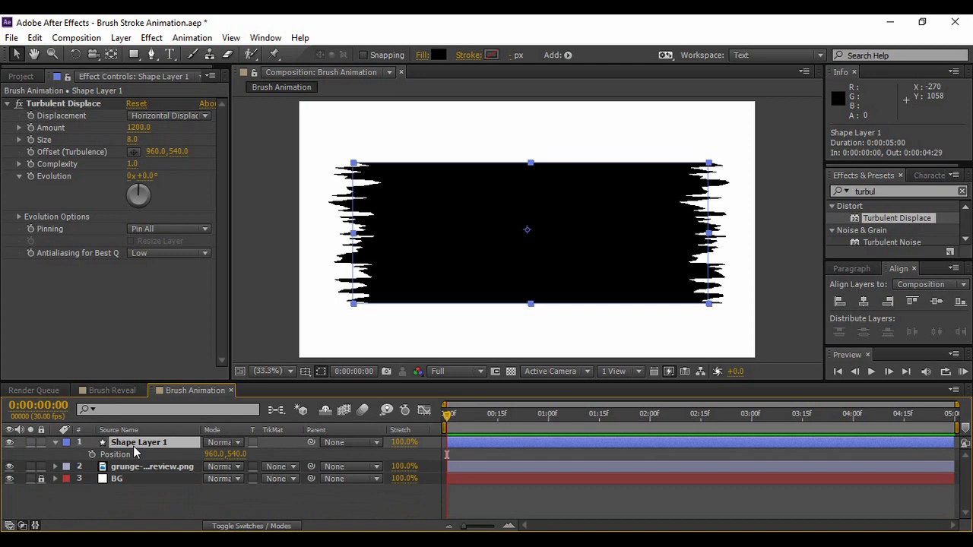
left_click(92, 454)
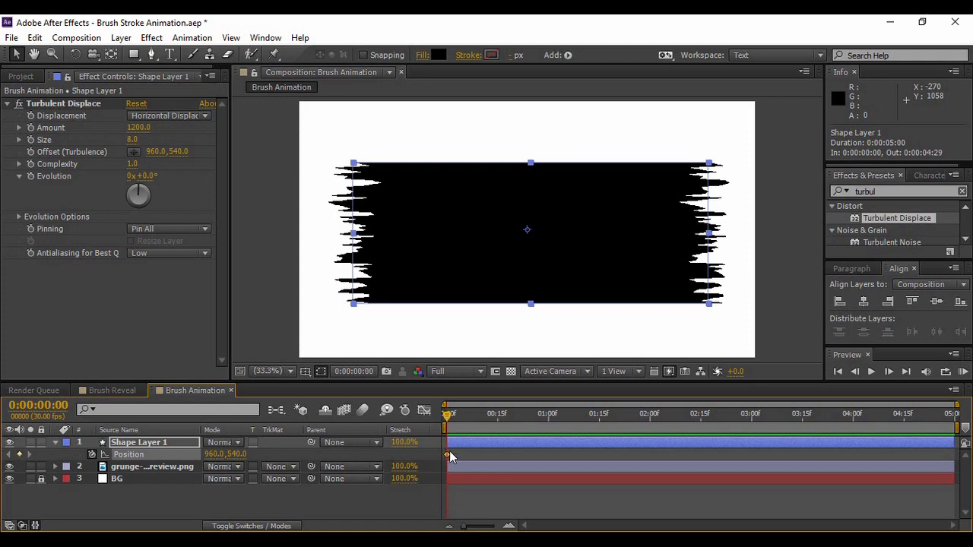
left_click_drag(448, 416, 510, 431)
left_click_drag(218, 456, 761, 471)
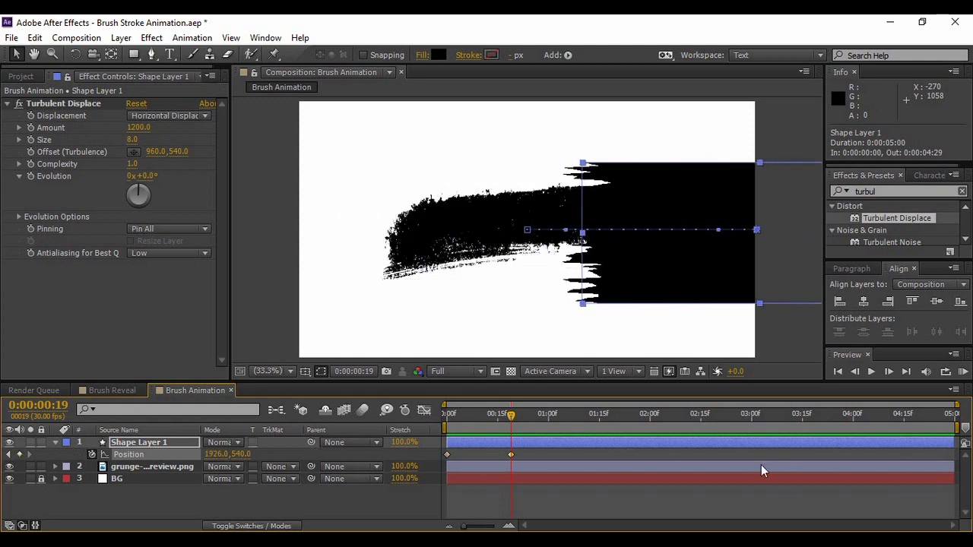
left_click_drag(205, 454, 540, 451)
left_click(343, 510)
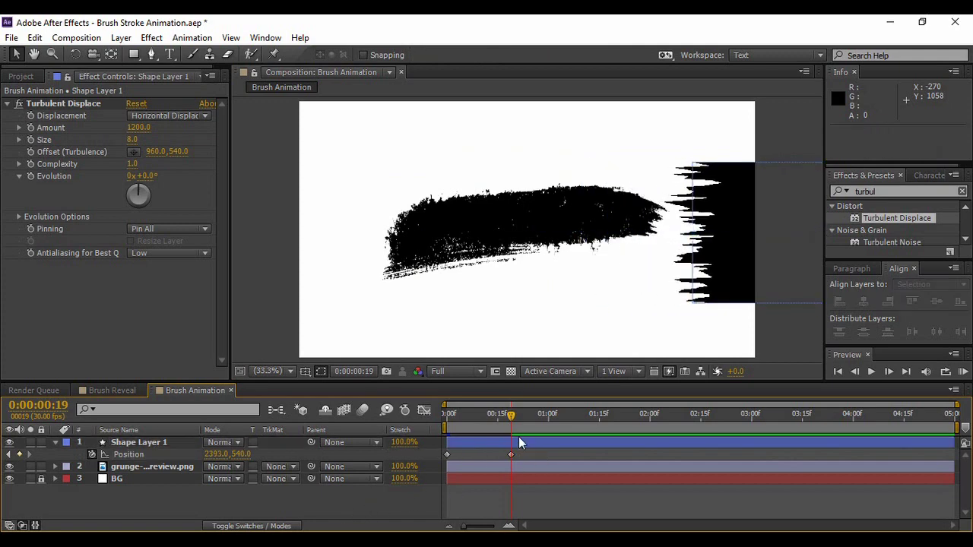
Preview the reveal and apply Easy Ease to both Position keyframes
left_click_drag(511, 419, 429, 430)
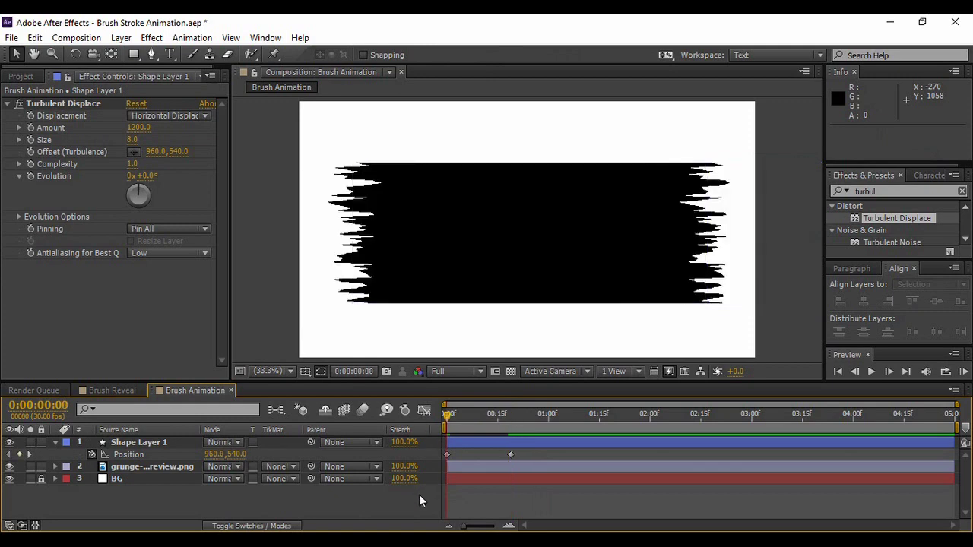
left_click(875, 372)
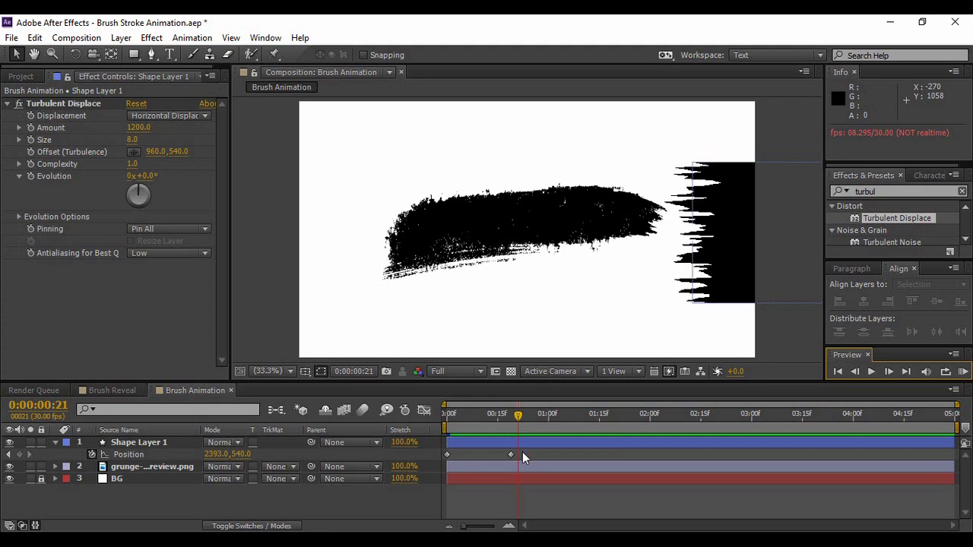
left_click_drag(524, 452, 442, 457)
key("F9")
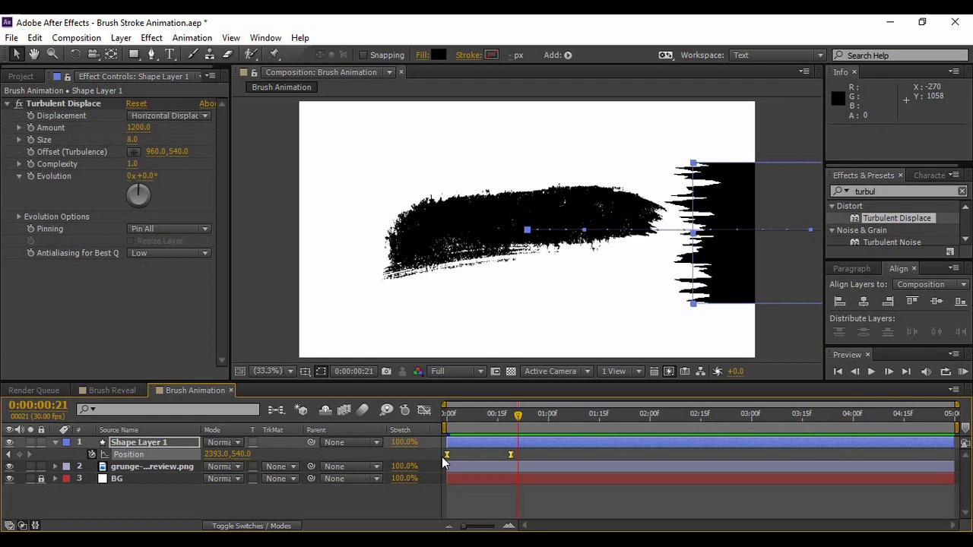
left_click(423, 412)
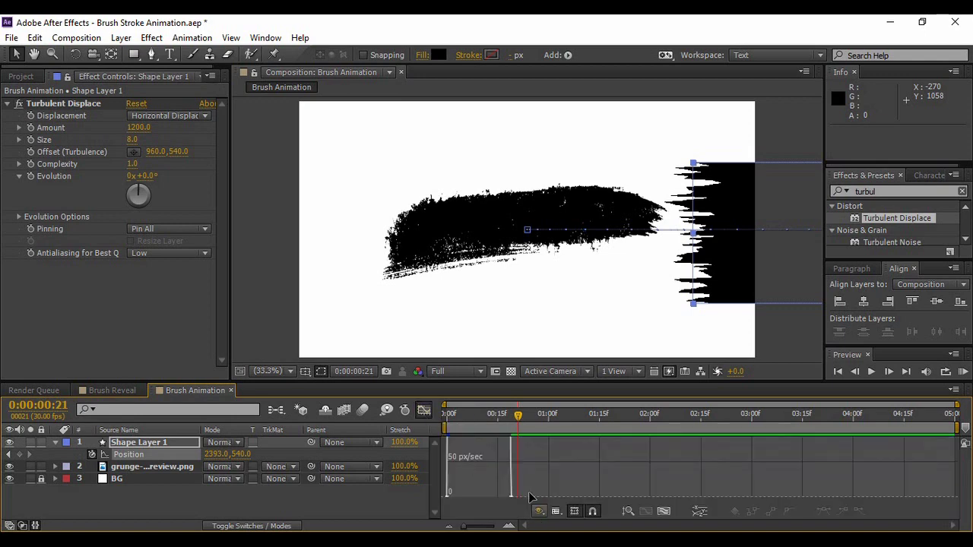
left_click_drag(529, 490, 471, 468)
left_click(471, 484)
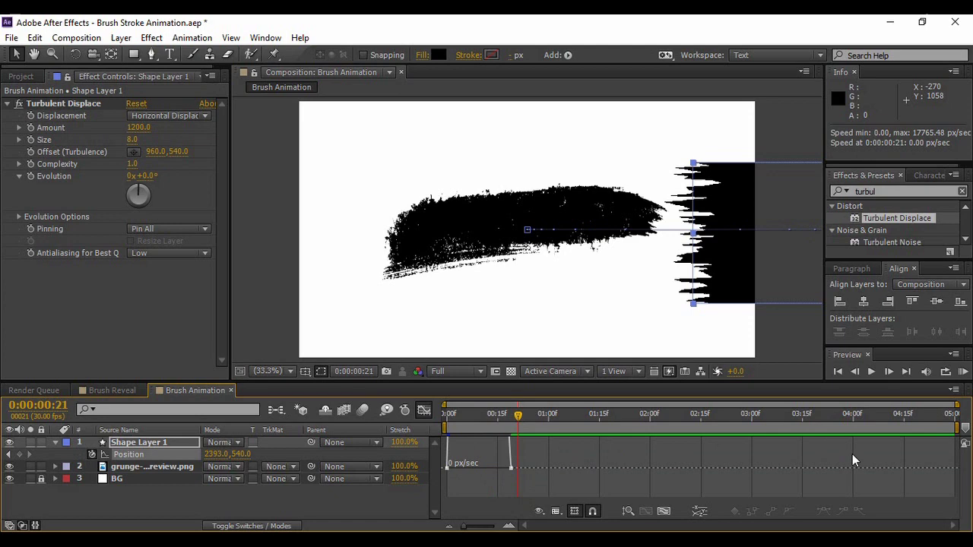
left_click(424, 410)
left_click(426, 503)
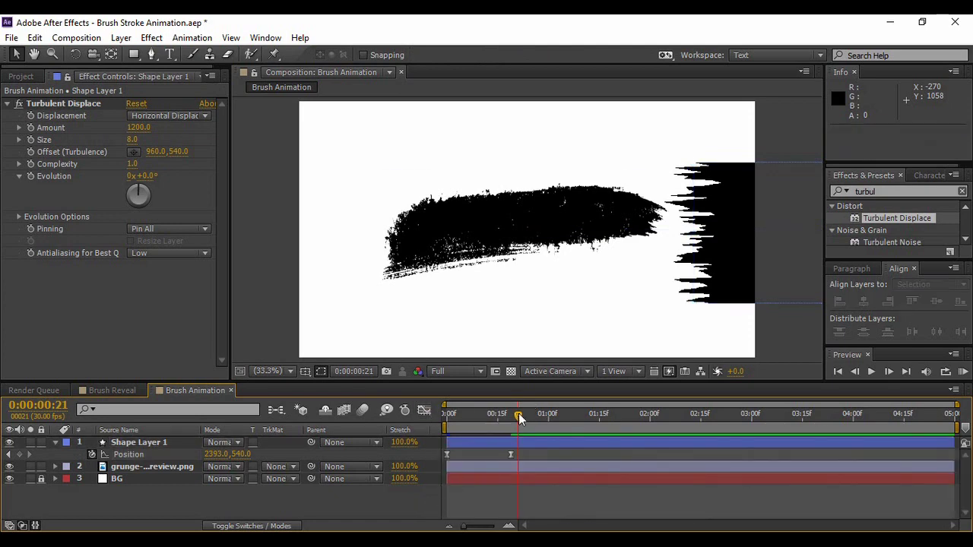
left_click(838, 371)
left_click(870, 376)
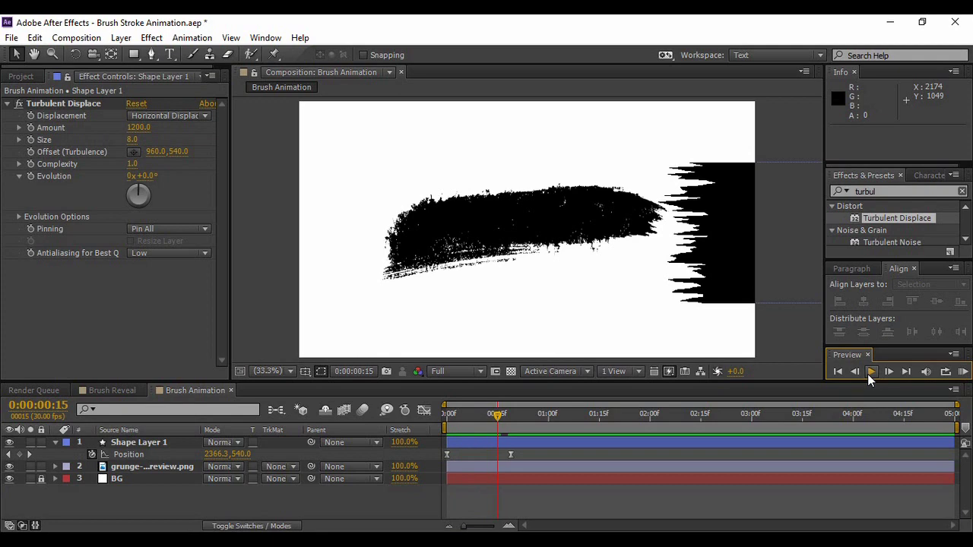
Matte the grunge layer with Shape Layer 1 as Alpha Inverted and preview the reveal
left_click(54, 443)
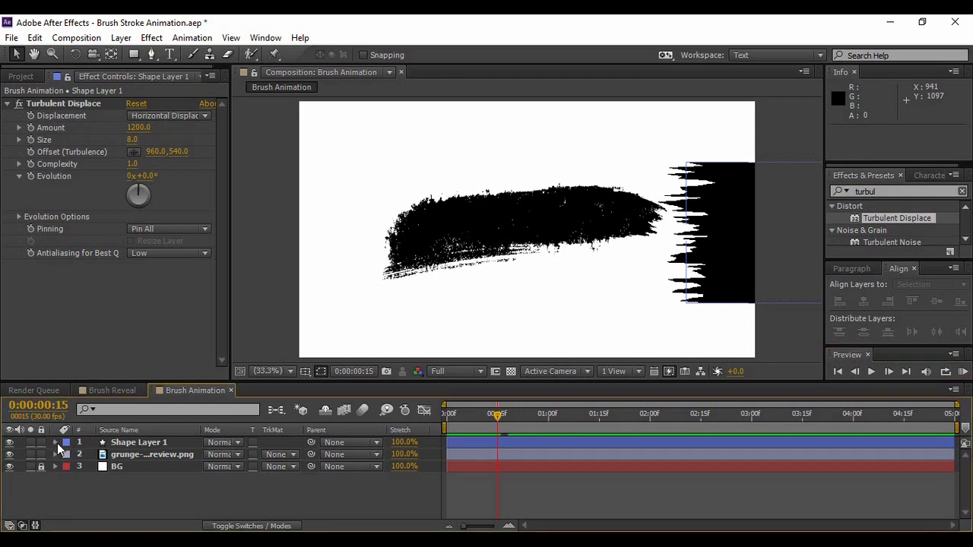
left_click(186, 454)
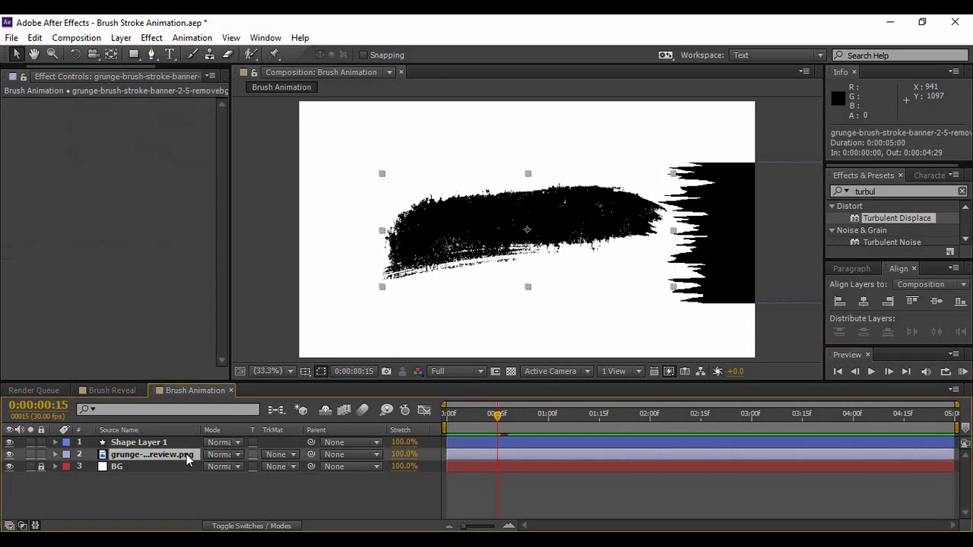
key("F2")
left_click(287, 455)
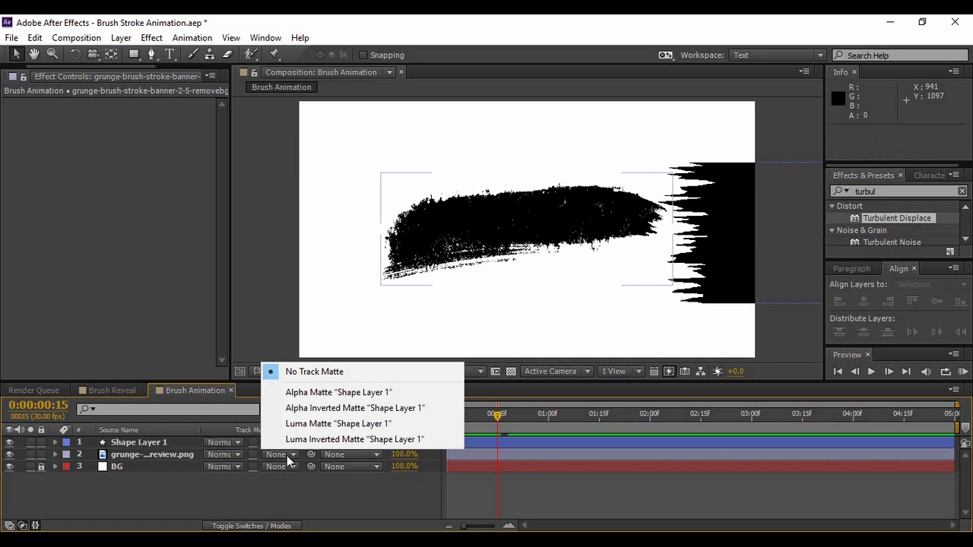
left_click(314, 409)
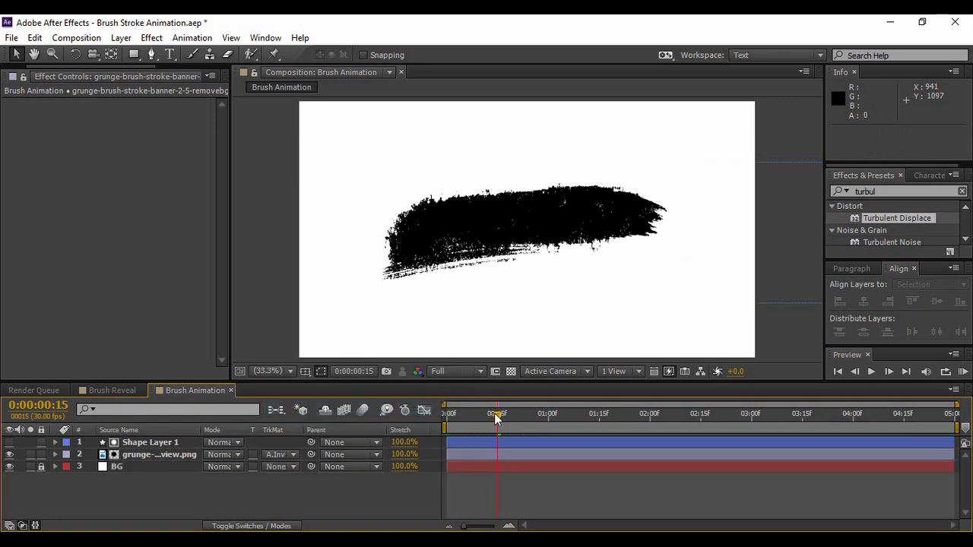
left_click_drag(495, 414, 428, 425)
left_click(872, 372)
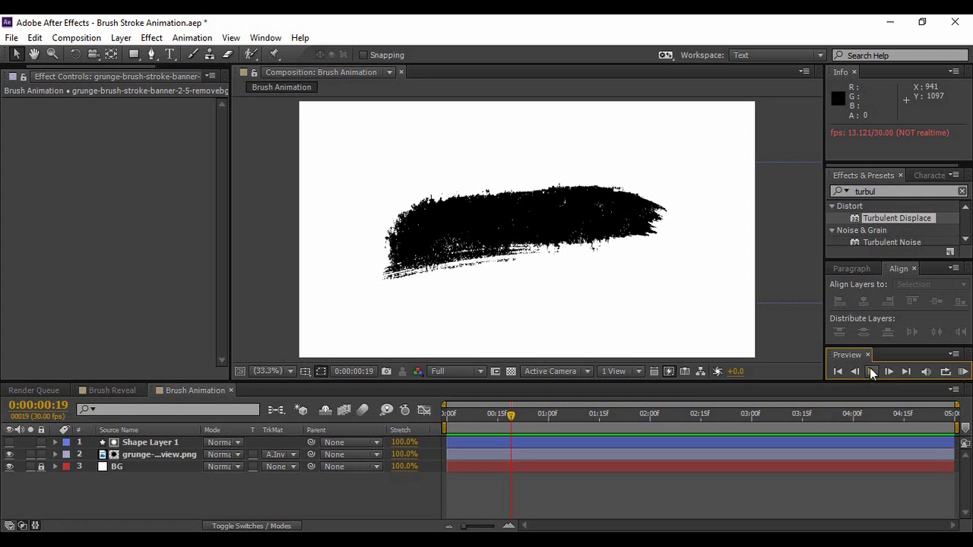
Precompose both layers as 'Stroke', duplicate it, and start the top copy at frame 17
left_click(156, 442)
left_click(158, 455, "shift")
key("ctrl+shift+c")
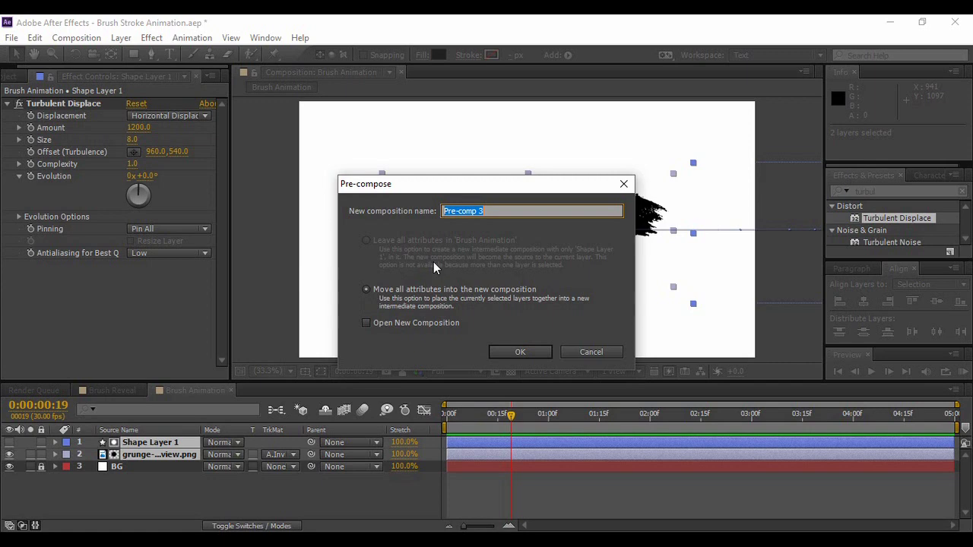
type("Stroke")
key("Return")
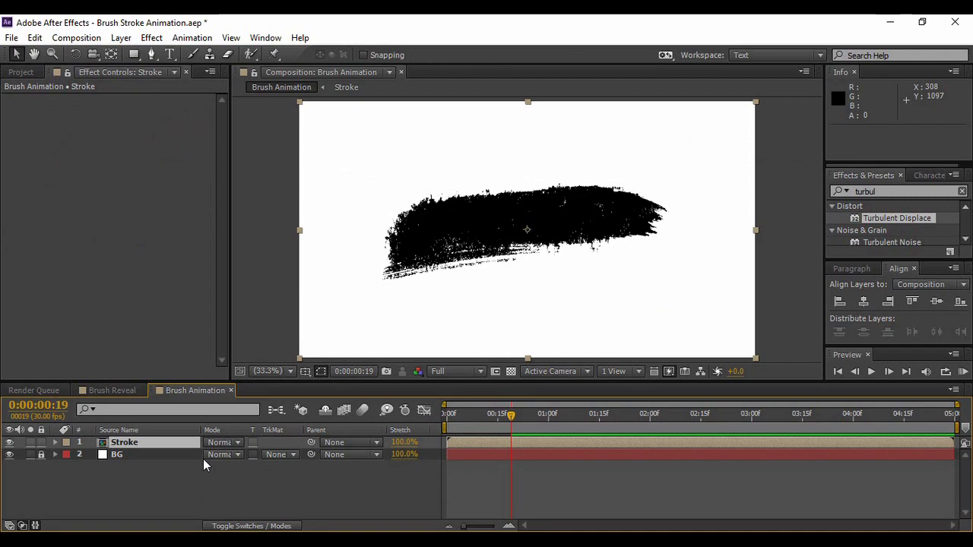
key("ctrl+d")
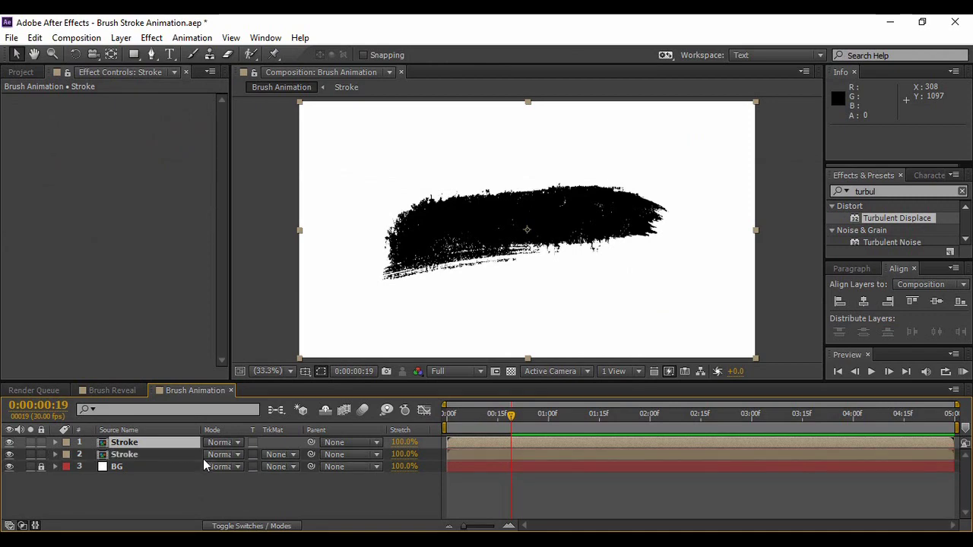
left_click_drag(474, 438, 527, 447)
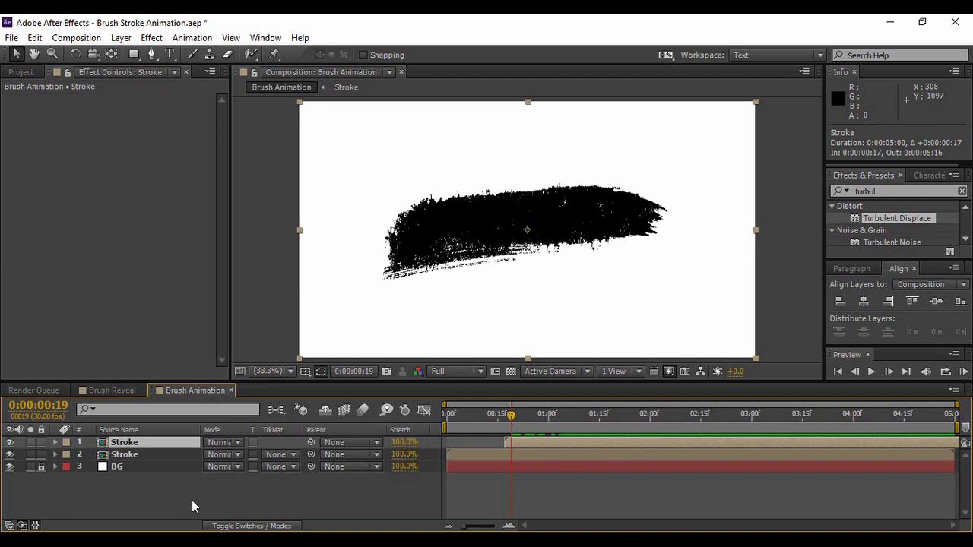
Flip the top Stroke copy horizontally and lower it to Position 960, 720
right_click(160, 443)
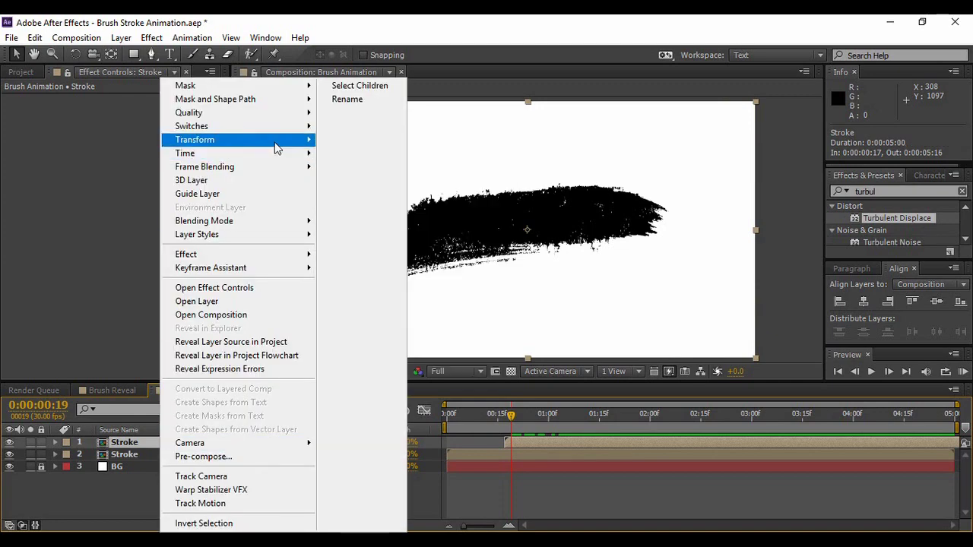
mouse_move(283, 147)
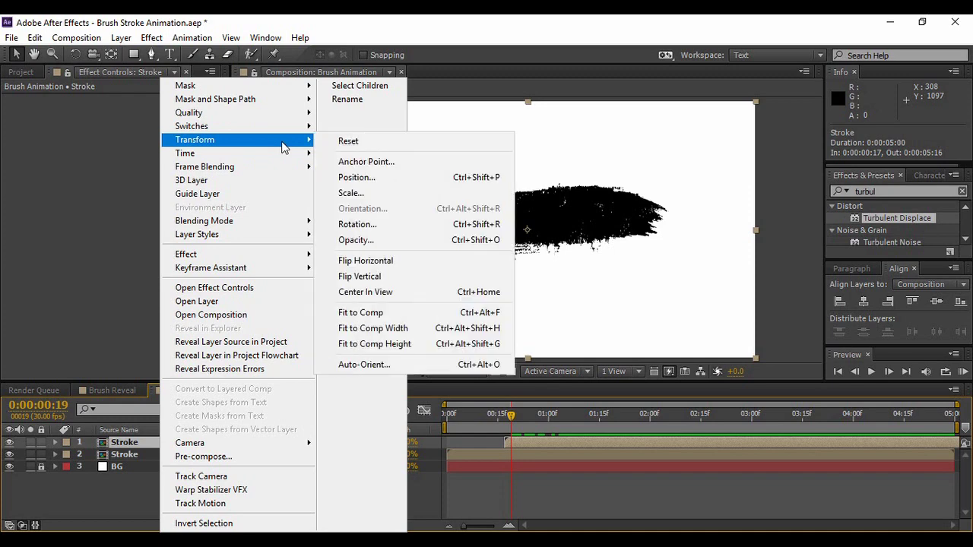
left_click(363, 263)
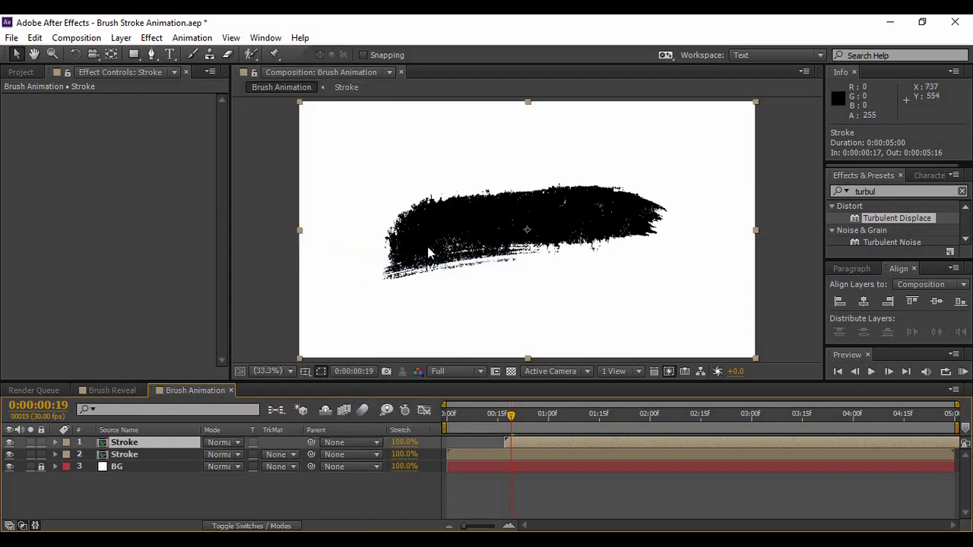
key("Down")
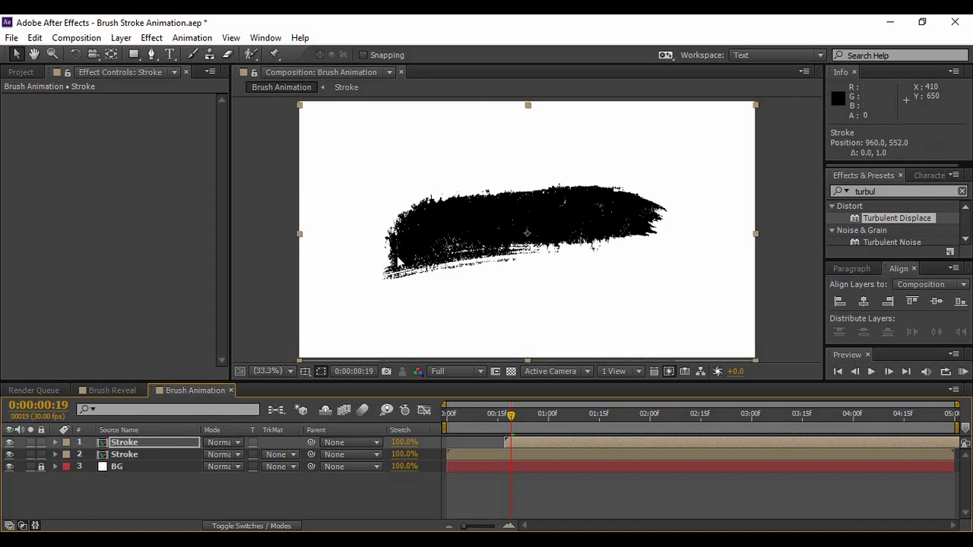
key("Down")
key("Down")
key("Down")
key("Down")
key("Down")
key("Down")
key("Down")
key("Down")
key("Down")
key("Down")
key("Down")
key("Down")
key("Down")
key("Down")
key("Down")
key("Down")
key("Down")
key("Down")
key("Down")
key("Down")
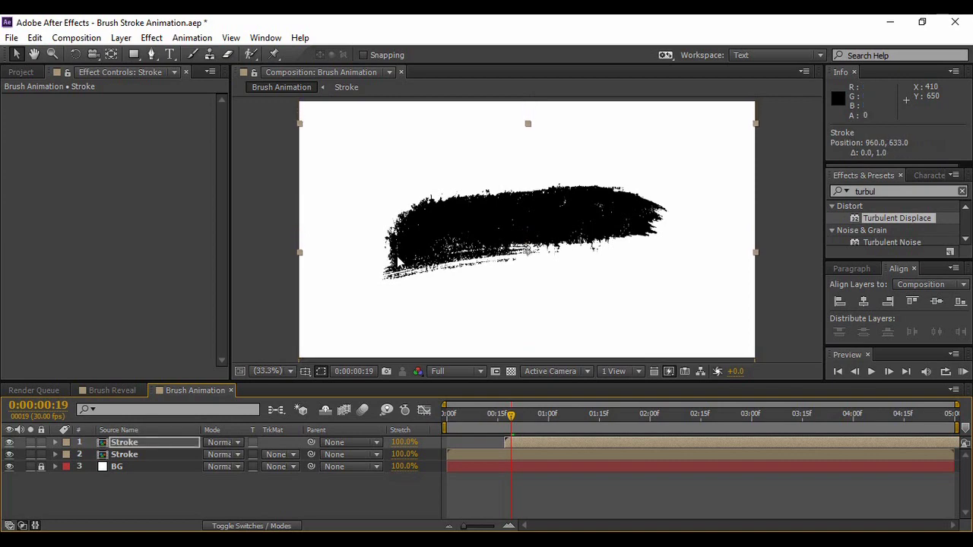
left_click_drag(510, 417, 576, 424)
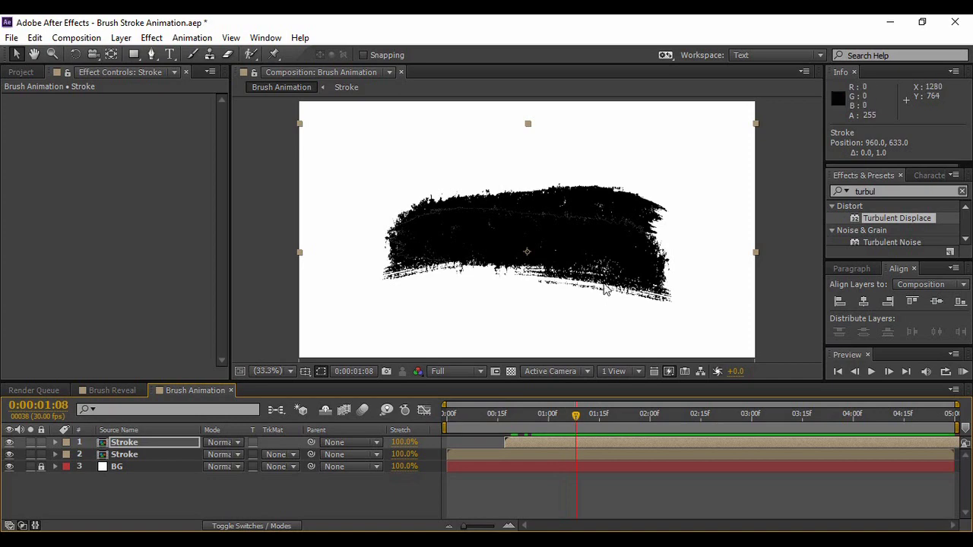
key("Down")
key("Down")
key("Down")
key("Down")
key("Down")
key("Down")
key("Down")
key("Down")
key("Down")
key("Down")
key("Down")
key("Down")
key("Down")
key("Down")
key("Down")
key("Down")
key("Down")
key("Down")
key("Down")
key("Down")
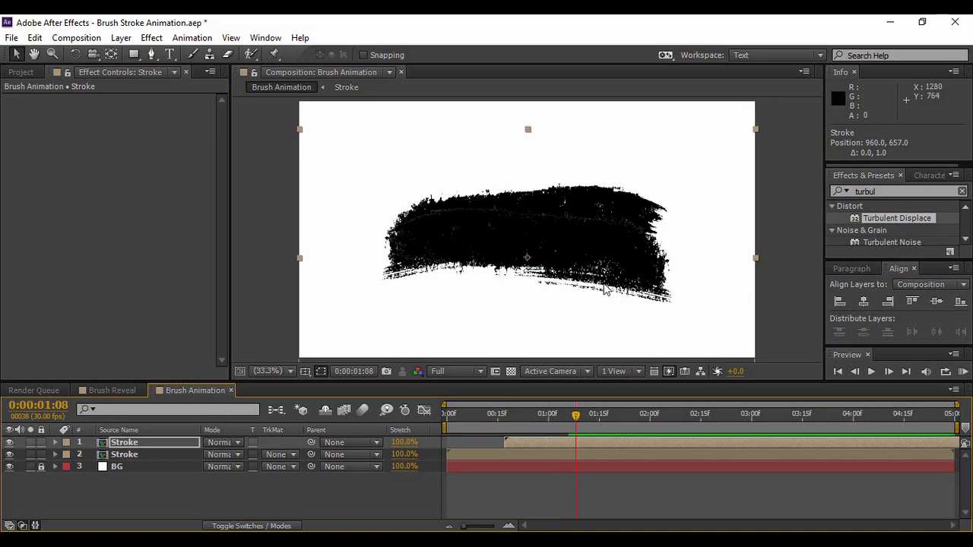
key("Down")
key("Down")
key("Down")
key("Down")
key("Down")
key("Down")
key("Down")
key("Down")
key("Down")
key("Down")
key("Down")
key("Down")
key("Down")
key("Down")
key("Down")
key("Down")
key("Down")
key("Down")
key("Down")
key("Down")
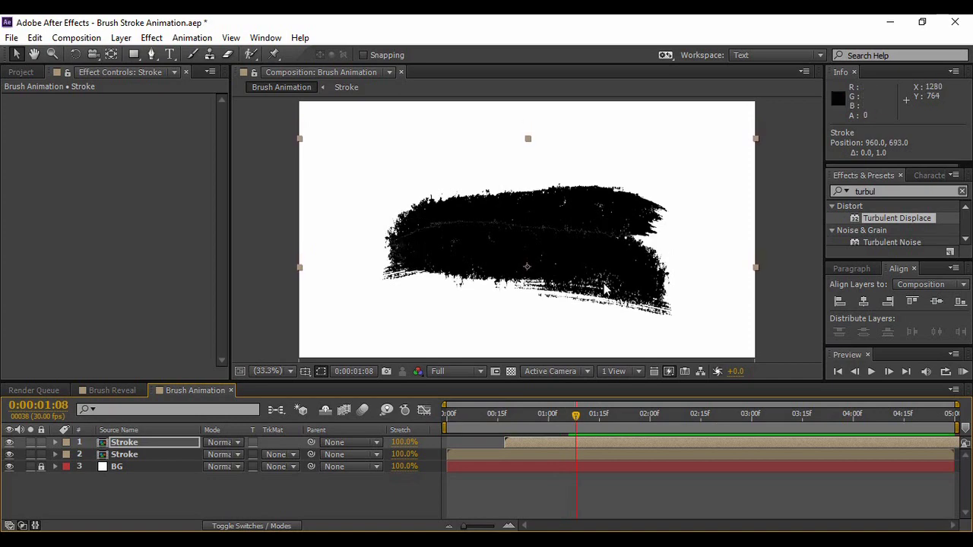
key("Down")
key("Down")
key("Down")
key("Down")
key("Down")
key("Down")
key("Down")
key("Down")
key("Down")
key("Down")
key("Down")
key("Down")
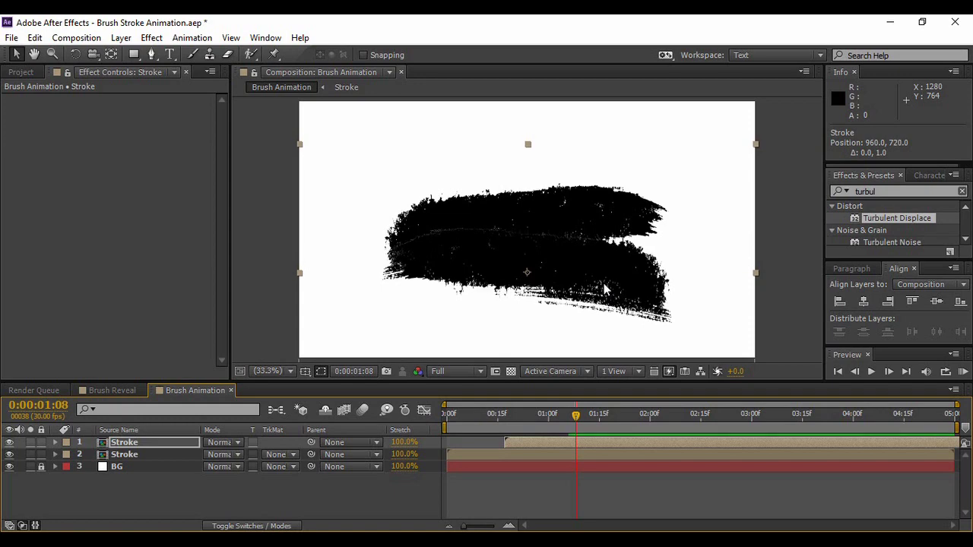
left_click(180, 441)
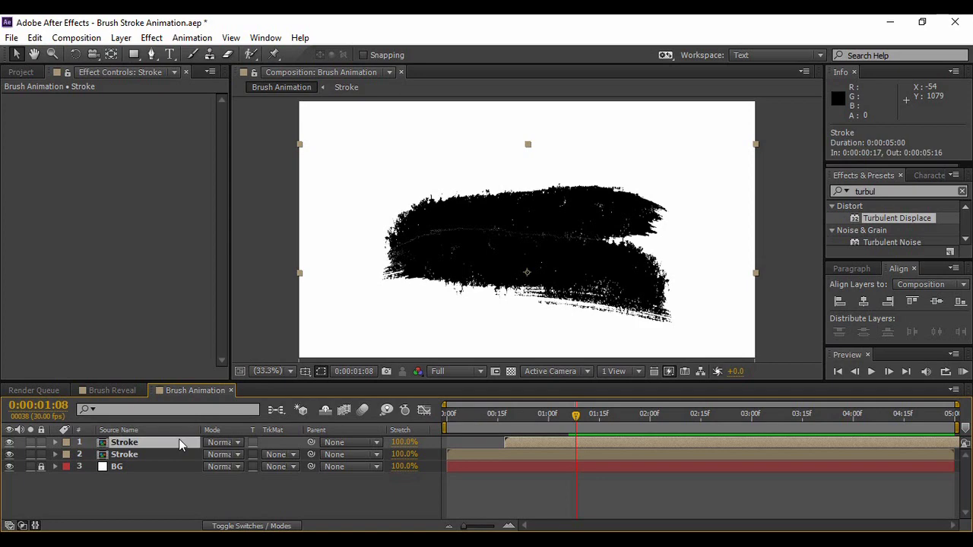
Rotate the top Stroke layer to -11° to tilt the lower brush band
key("r")
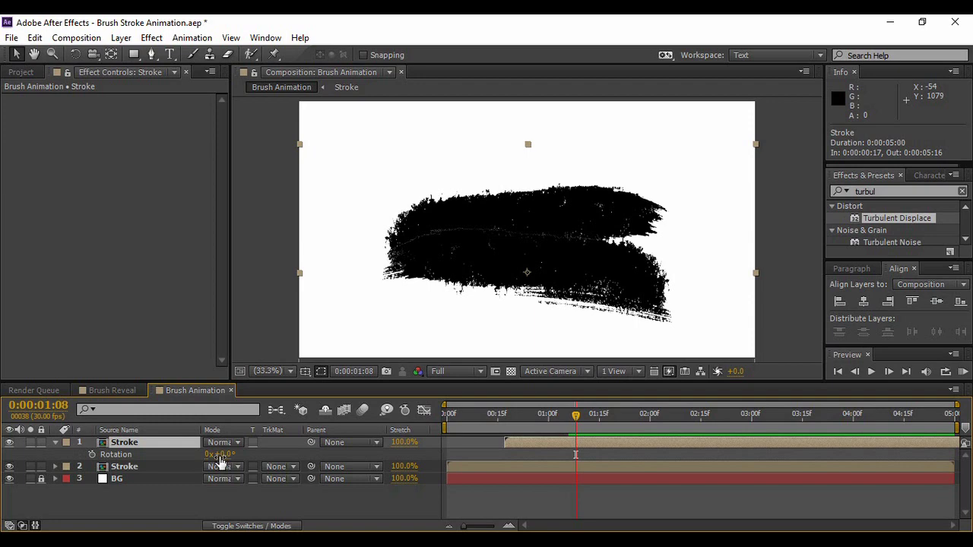
mouse_move(220, 461)
left_mouse_down()
mouse_move(233, 459)
mouse_move(200, 455)
mouse_move(211, 459)
left_mouse_up()
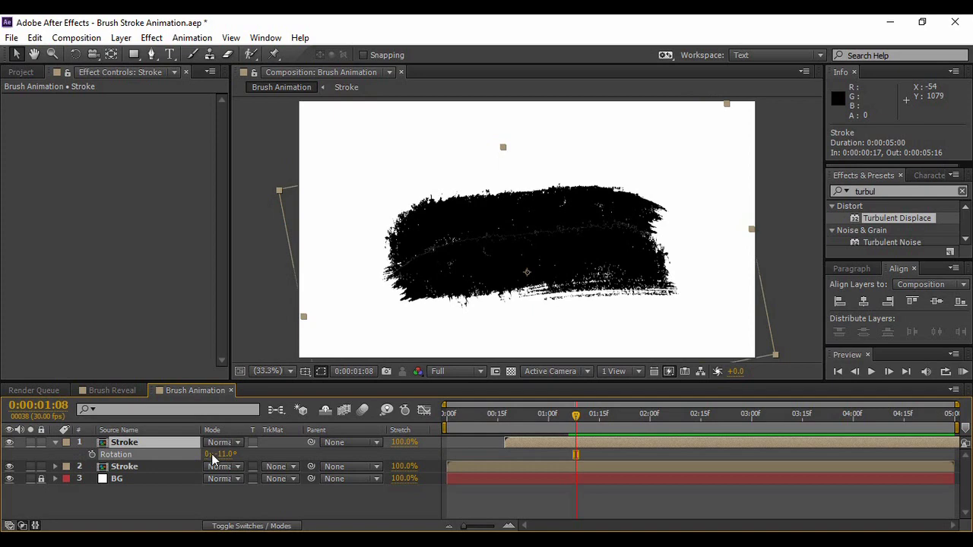
left_click(225, 512)
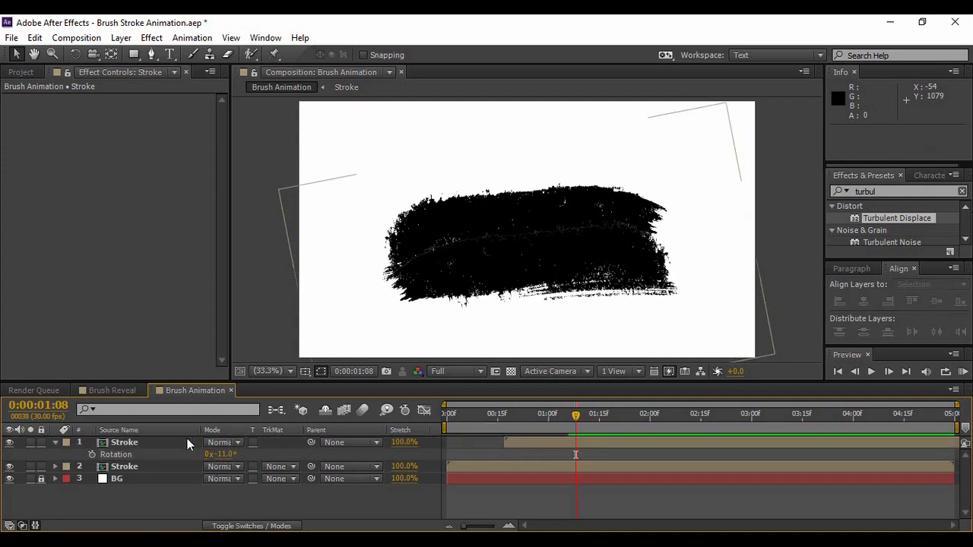
Nudge the tilted Stroke layer to position 960,741 and collapse its Rotation property
left_click(145, 441)
key("Return")
key("Down")
key("Down")
key("Down")
key("Down")
key("Down")
key("Down")
key("Down")
key("Down")
key("Down")
key("Down")
key("Down")
key("Down")
key("Down")
key("Down")
key("Down")
key("Down")
key("Down")
key("Down")
key("Down")
key("Down")
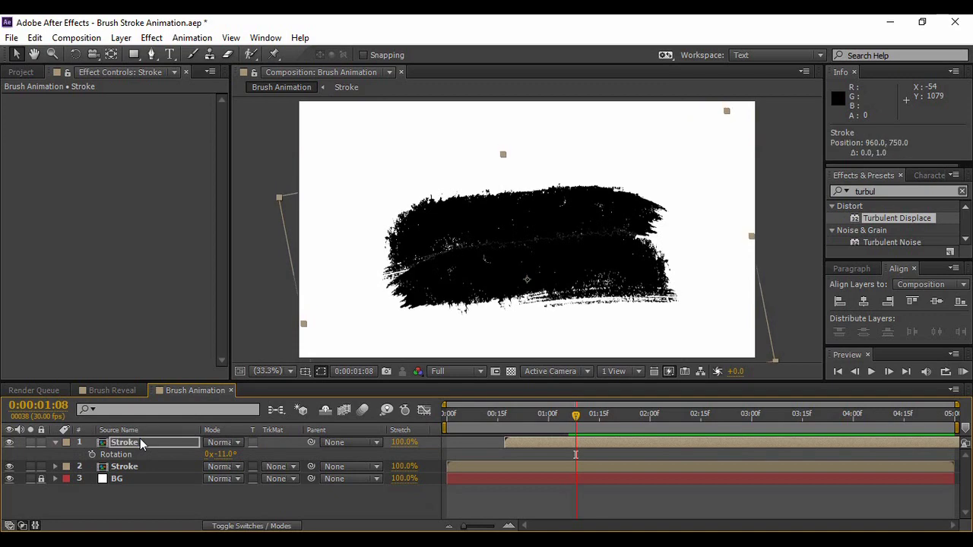
key("Up")
key("Up")
key("Up")
key("Up")
key("Up")
key("Up")
key("Up")
key("Up")
key("Up")
key("Up")
key("Up")
key("Up")
key("Up")
key("Up")
key("Up")
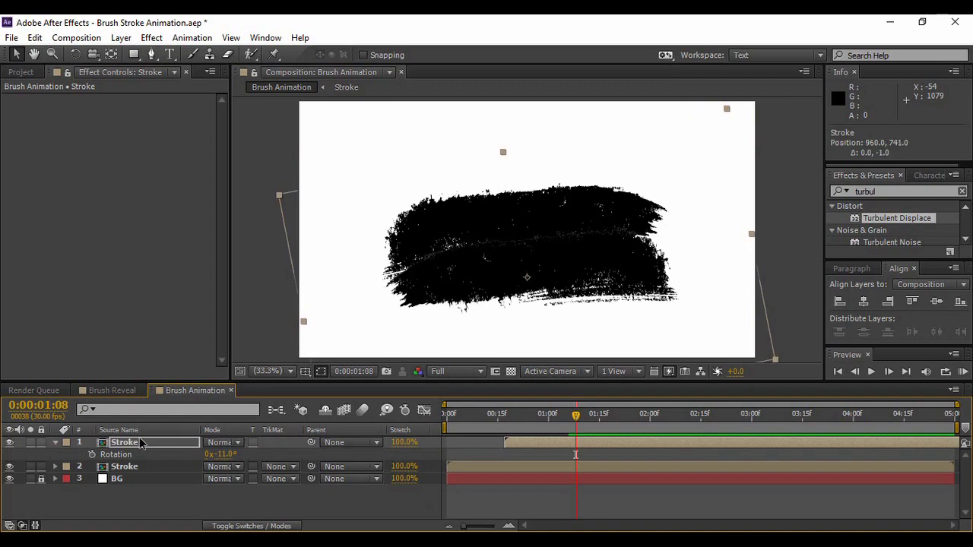
left_click(165, 504)
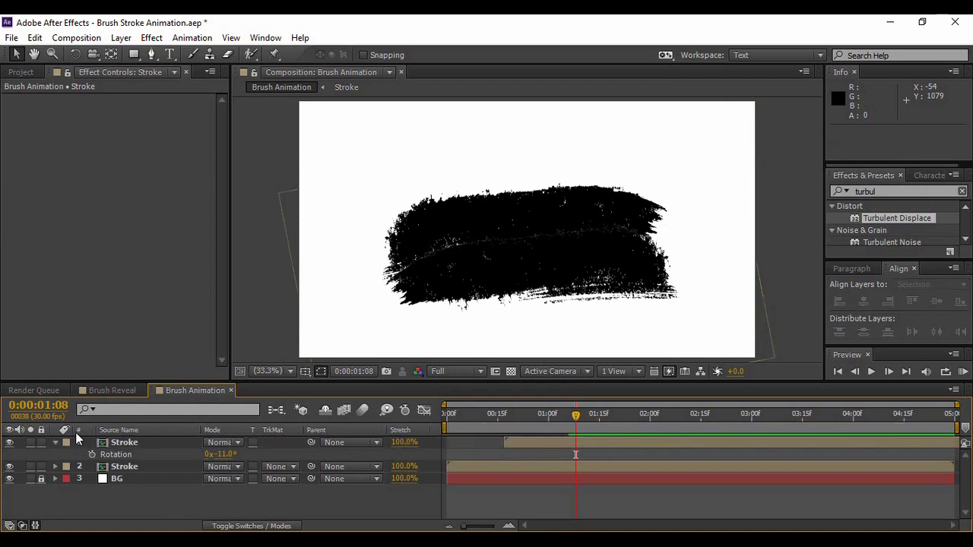
left_click(54, 442)
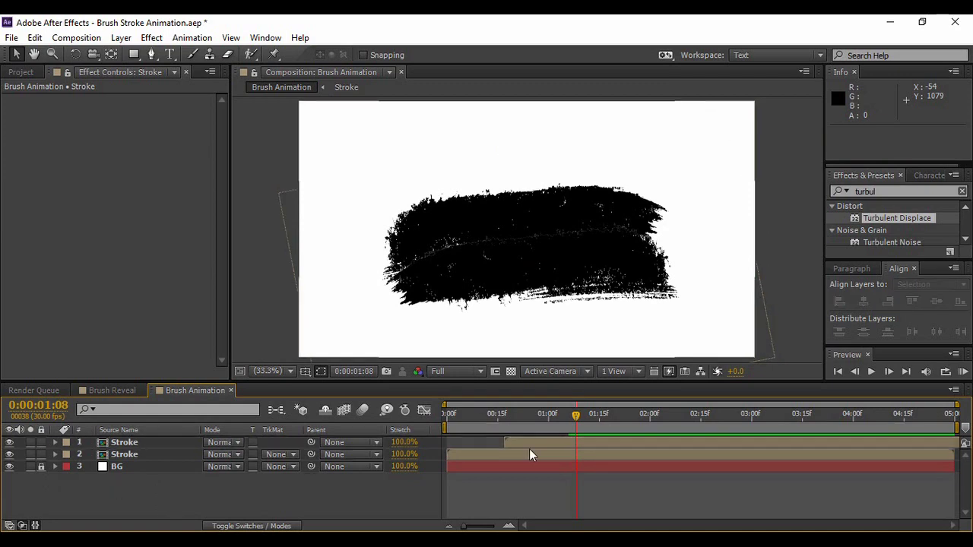
left_click(840, 369)
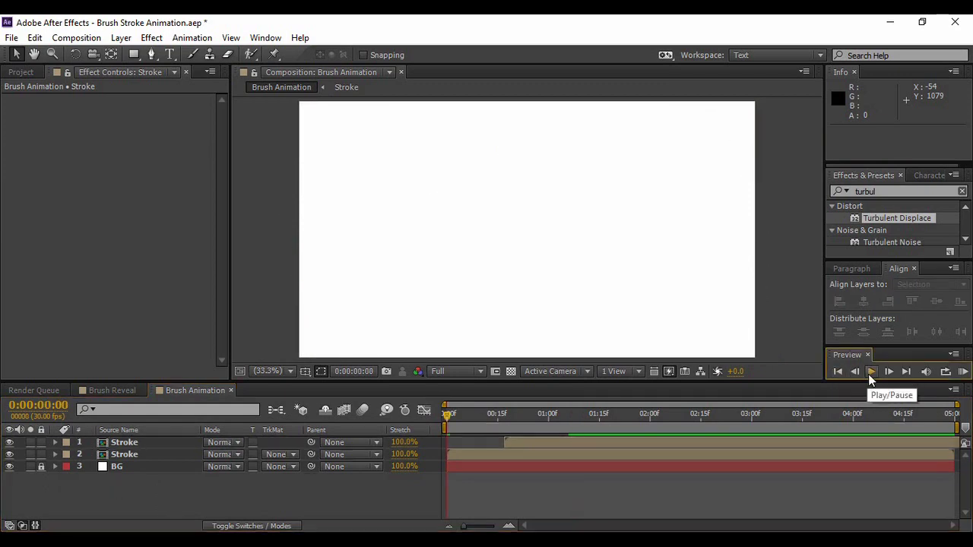
Preview the comp from the first frame to watch both Stroke bands draw on into one banner
left_click(871, 372)
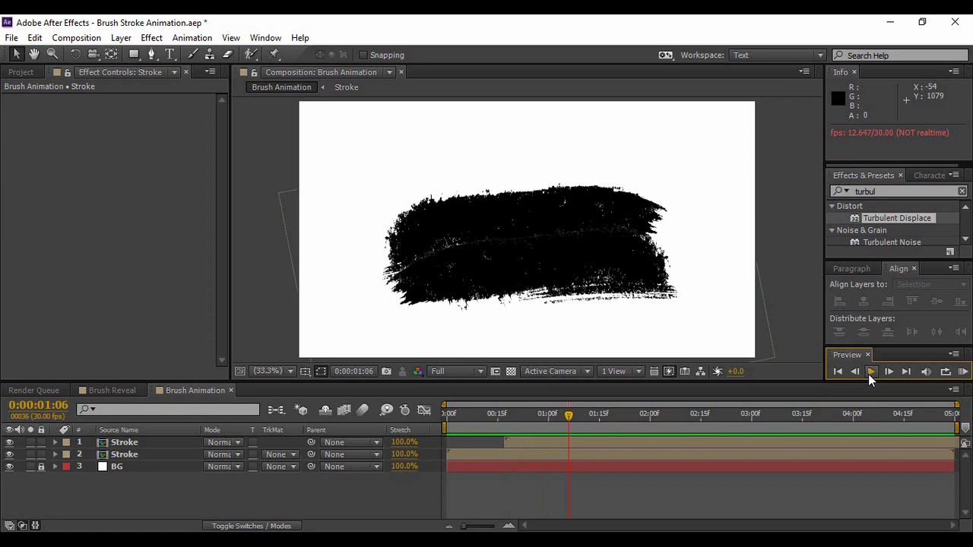
left_click(175, 443)
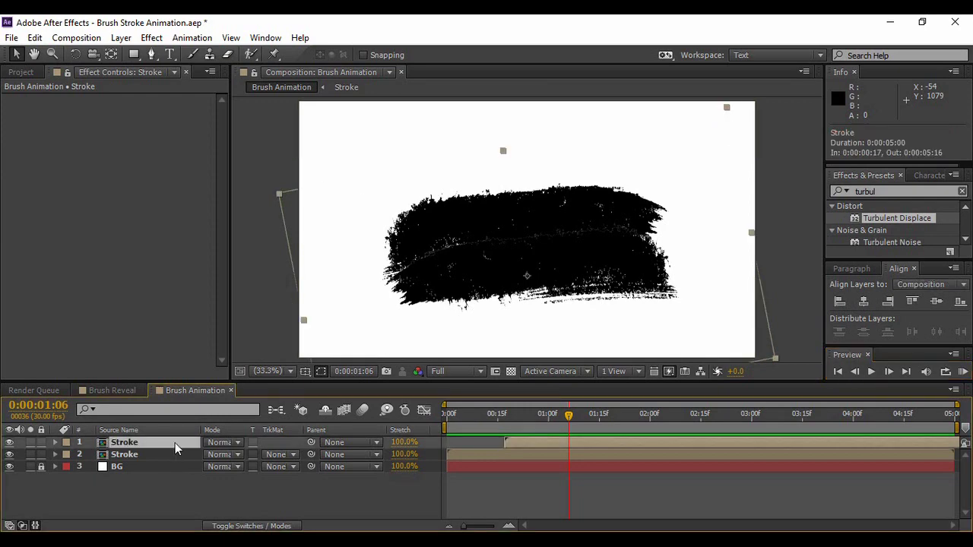
Pre-compose both Stroke layers into a new precomp named 'Animation'
left_click(166, 456)
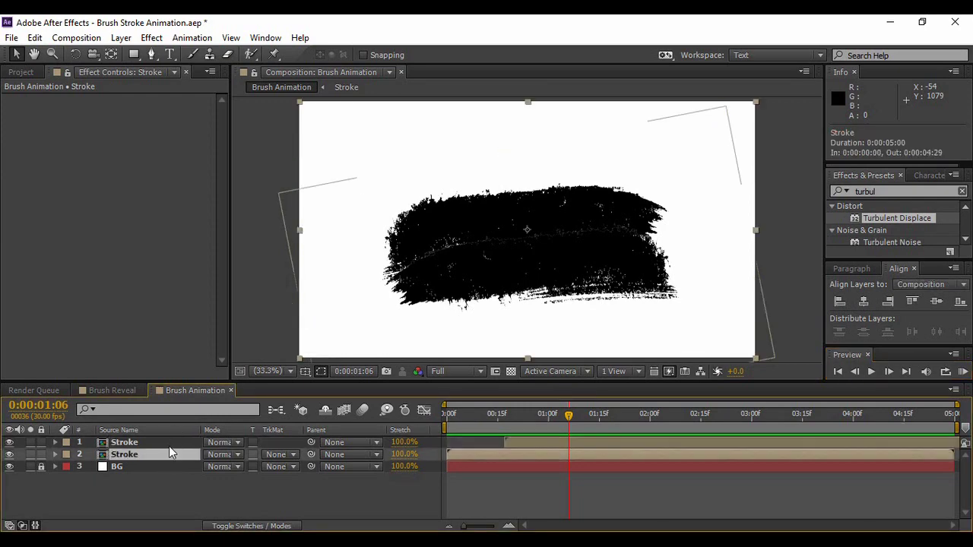
left_click(169, 447, "shift")
key("ctrl+shift+c")
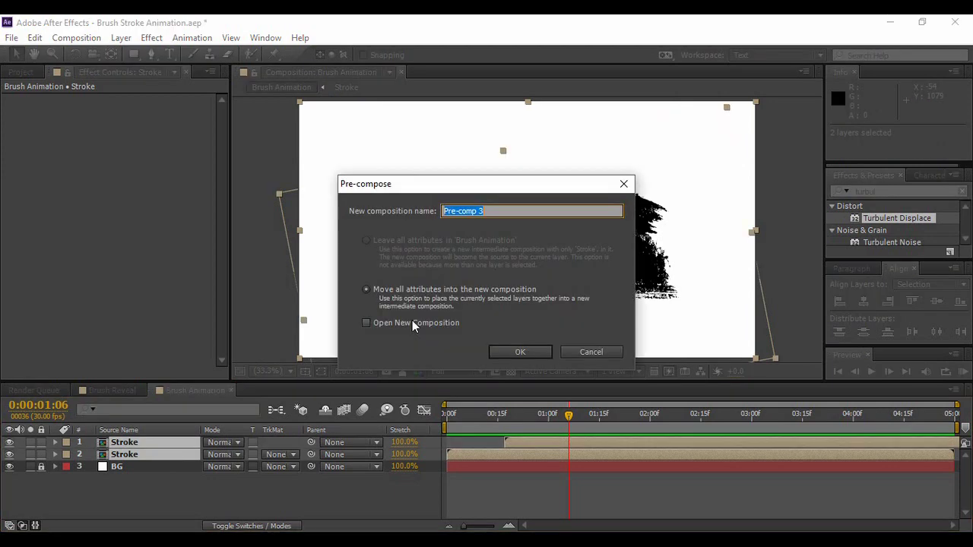
type("Animation")
key("Return")
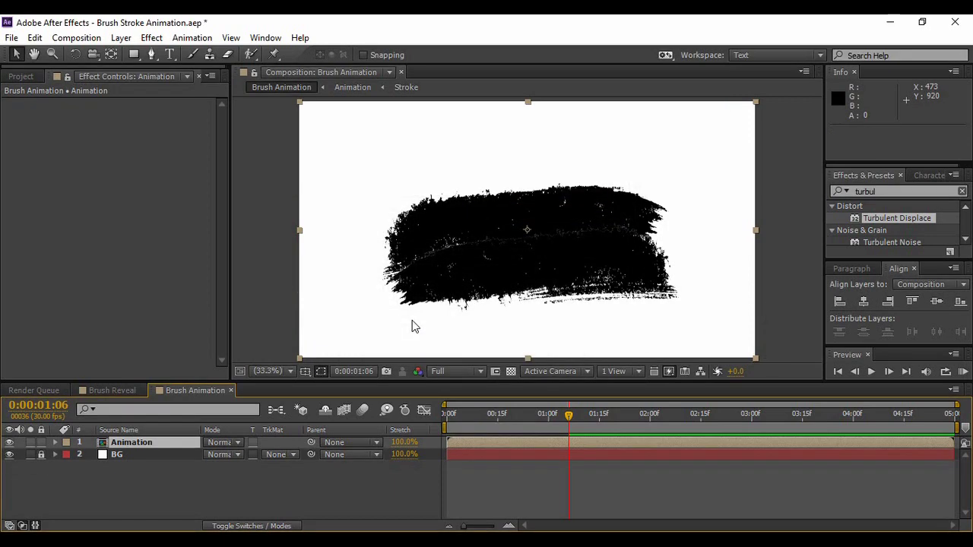
Shift the Animation layer slightly upward toward the composition's centre
left_click(357, 494)
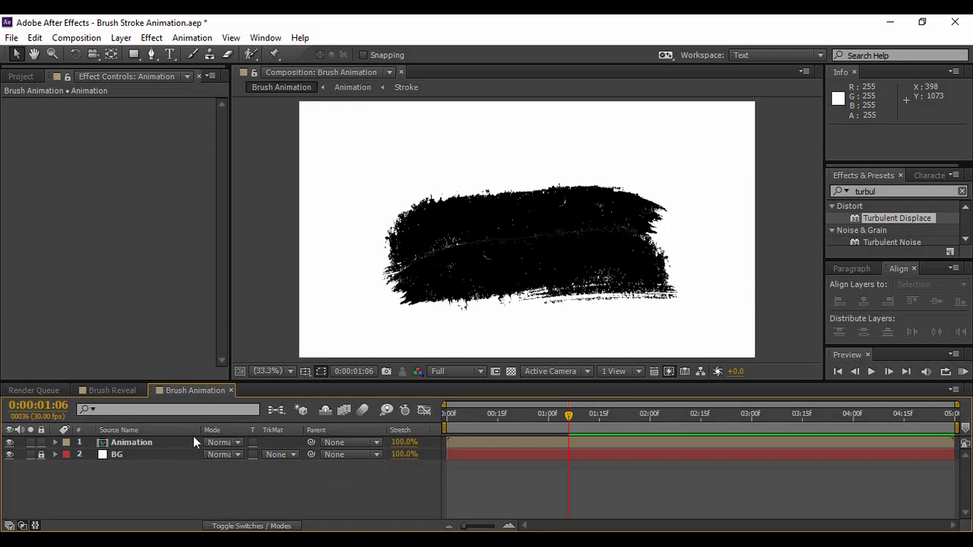
left_click(174, 442)
left_click_drag(565, 257, 565, 243)
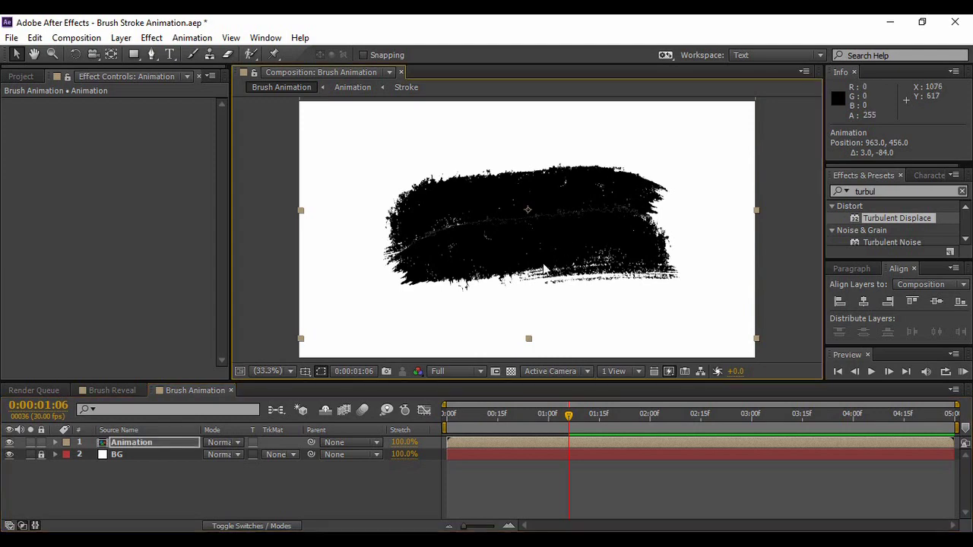
left_click(304, 502)
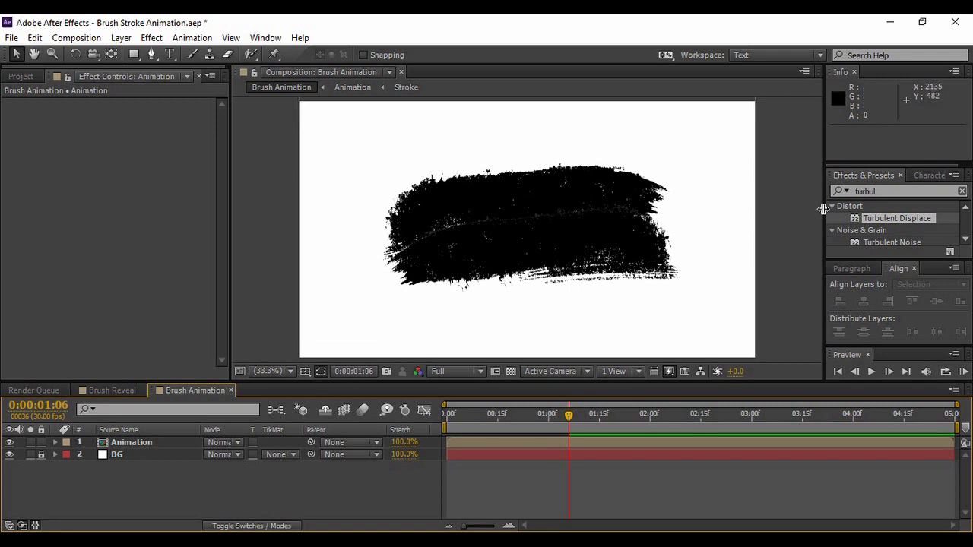
left_click(887, 192)
type("fill")
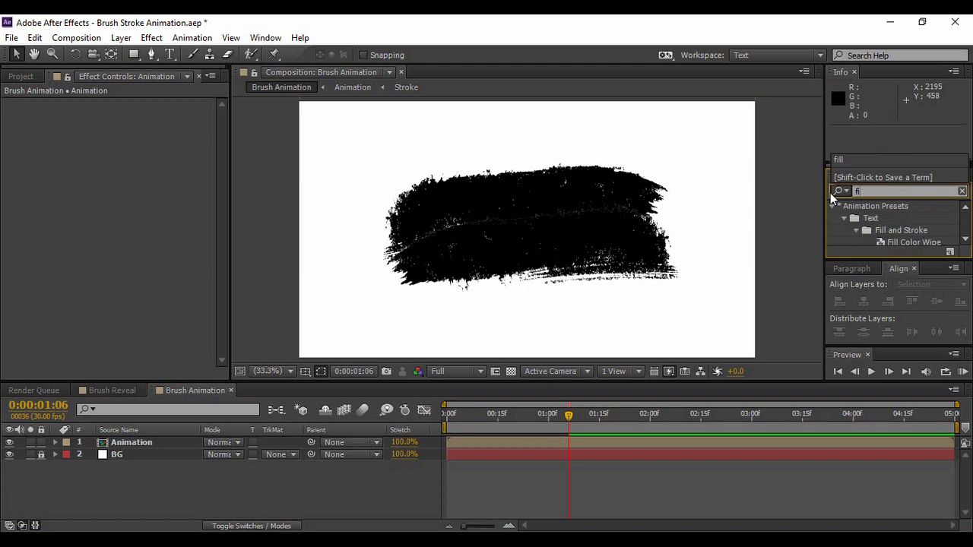
left_click(962, 240)
mouse_move(862, 238)
left_mouse_down()
mouse_move(488, 242)
mouse_move(504, 240)
left_mouse_up()
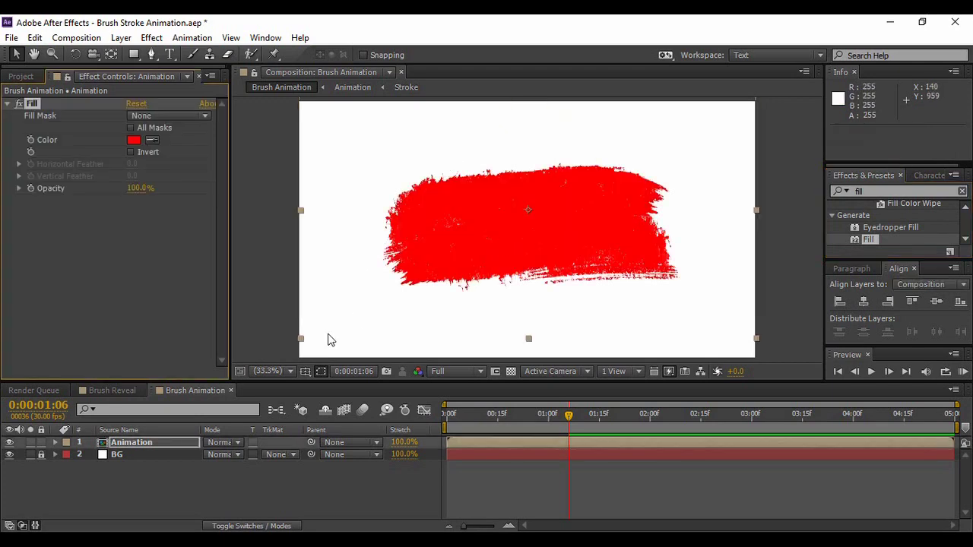
left_click(133, 140)
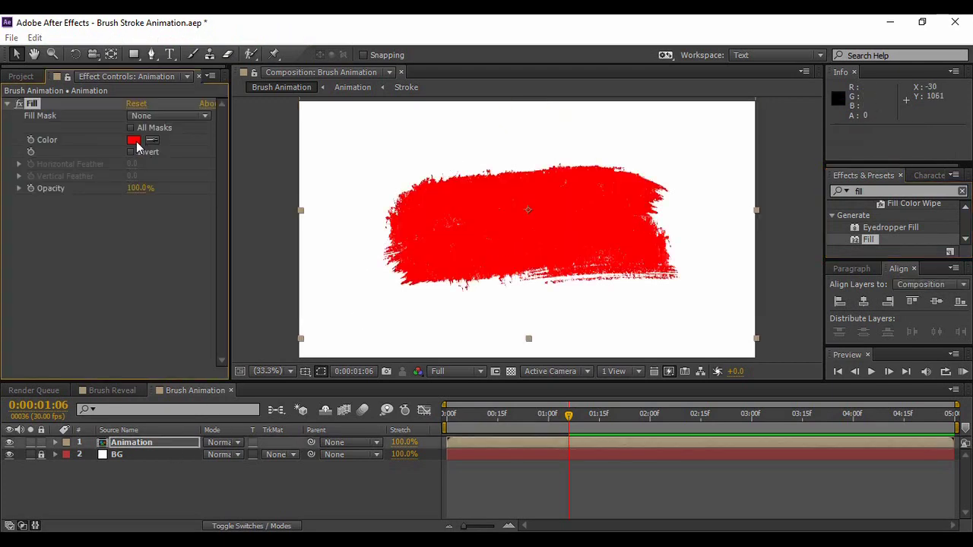
left_click(734, 176)
left_click(750, 157)
left_click(778, 132)
mouse_move(785, 146)
left_mouse_down()
mouse_move(777, 211)
mouse_move(778, 179)
left_mouse_up()
left_click(710, 111)
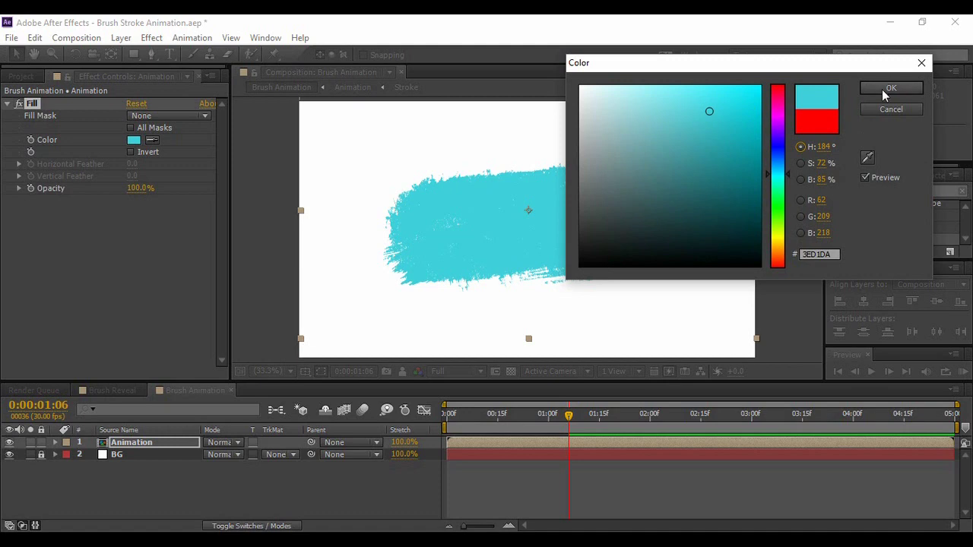
left_click_drag(717, 182, 765, 341)
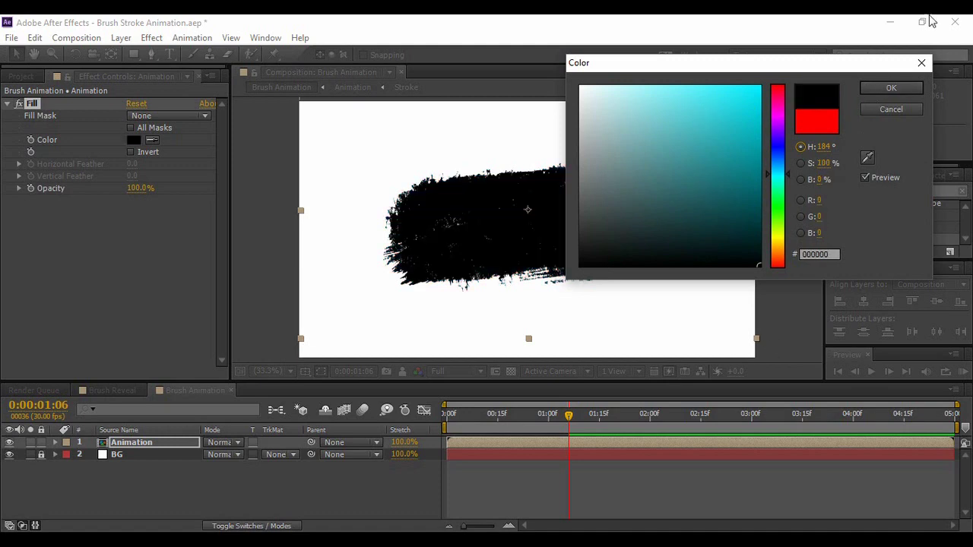
left_click(905, 90)
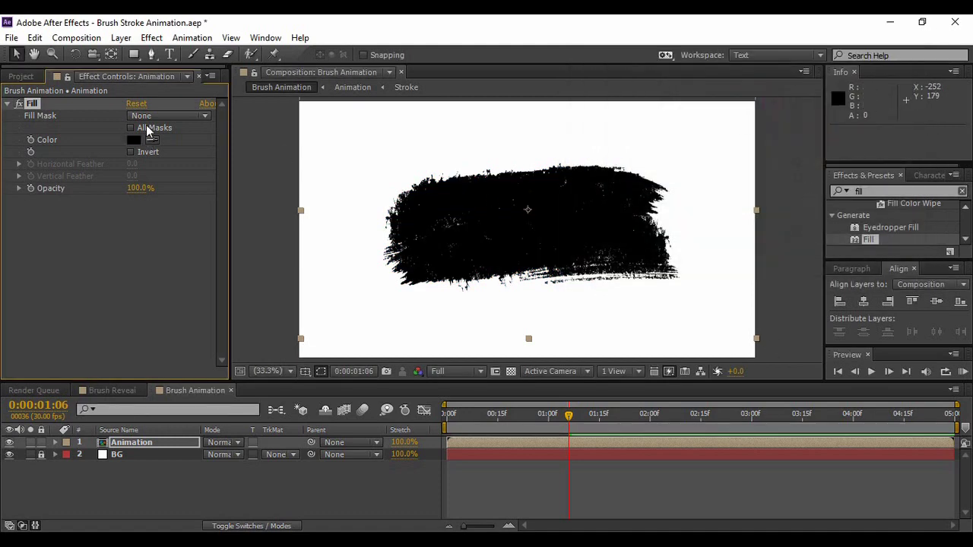
key("Delete")
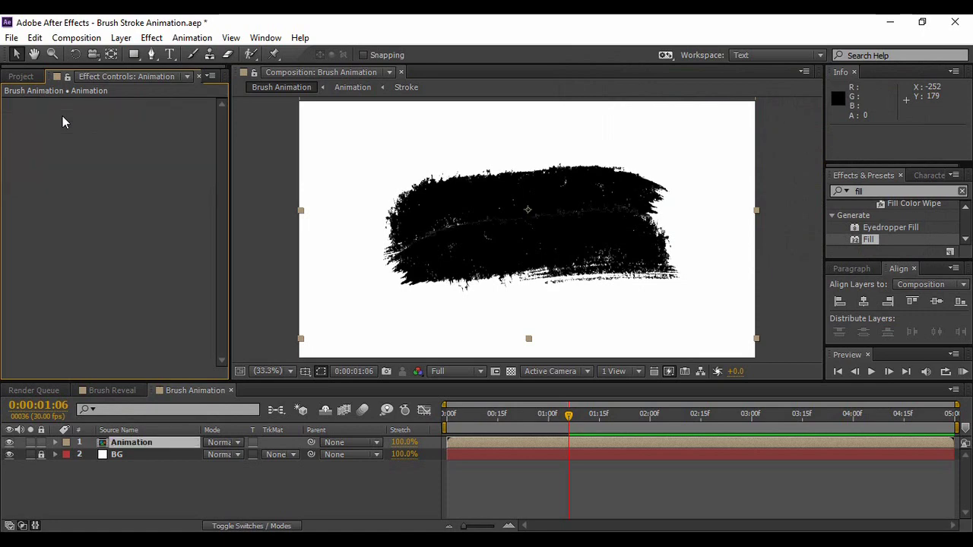
left_click(207, 502)
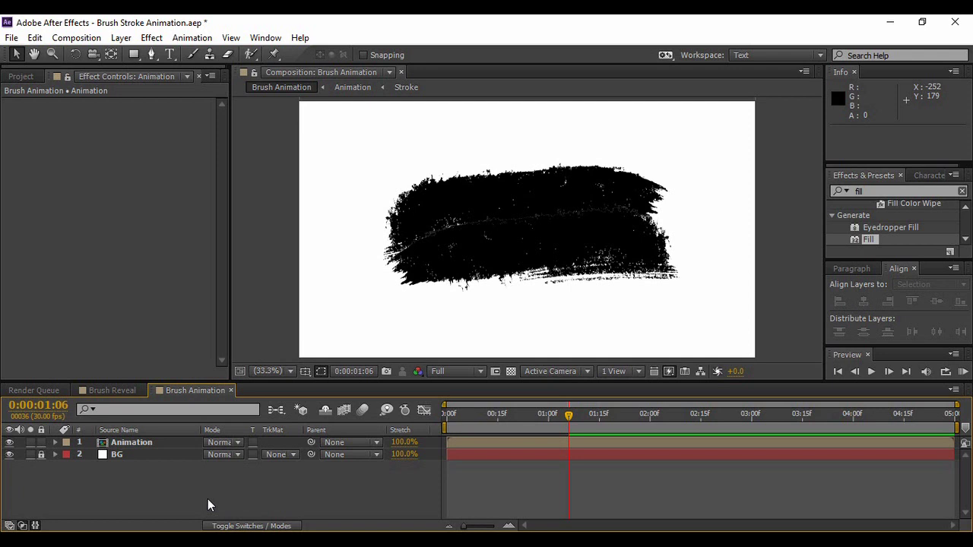
Create a text layer on the stroke with the pasted title 'Brush Stroke Animation'
left_click(166, 59)
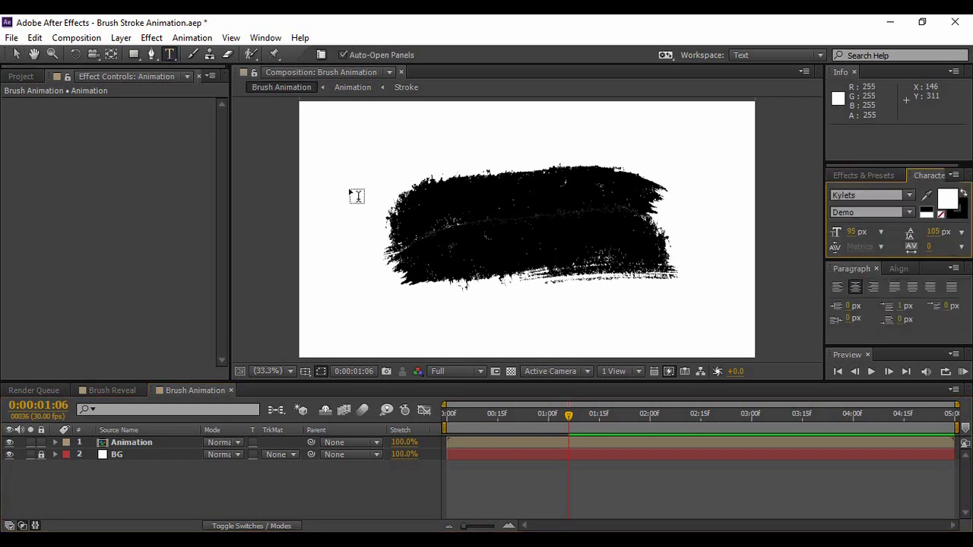
left_click(507, 226)
type("Brush Stroke Animation")
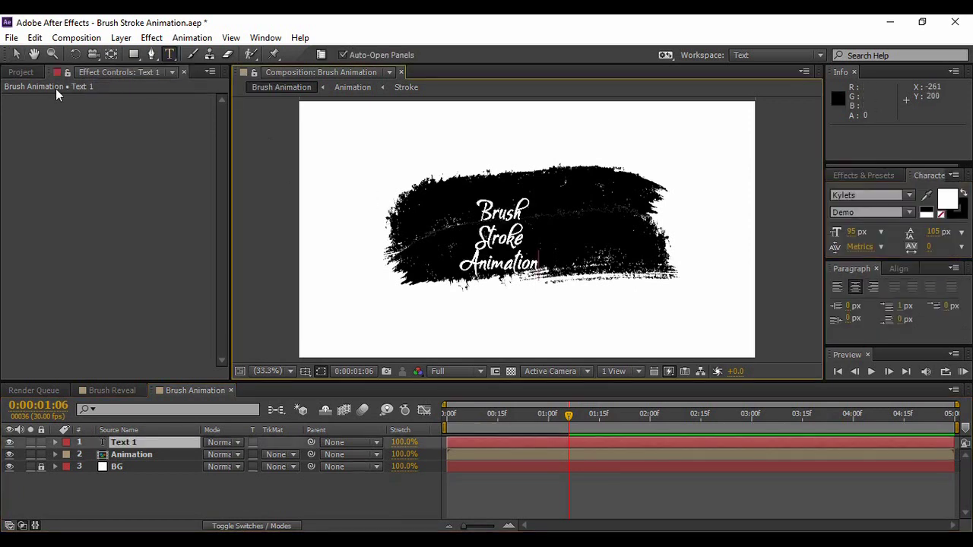
left_click(16, 55)
Center the title on the brush stroke and stretch it horizontally to 206% width
mouse_move(504, 244)
left_mouse_down()
mouse_move(540, 227)
mouse_move(532, 230)
left_mouse_up()
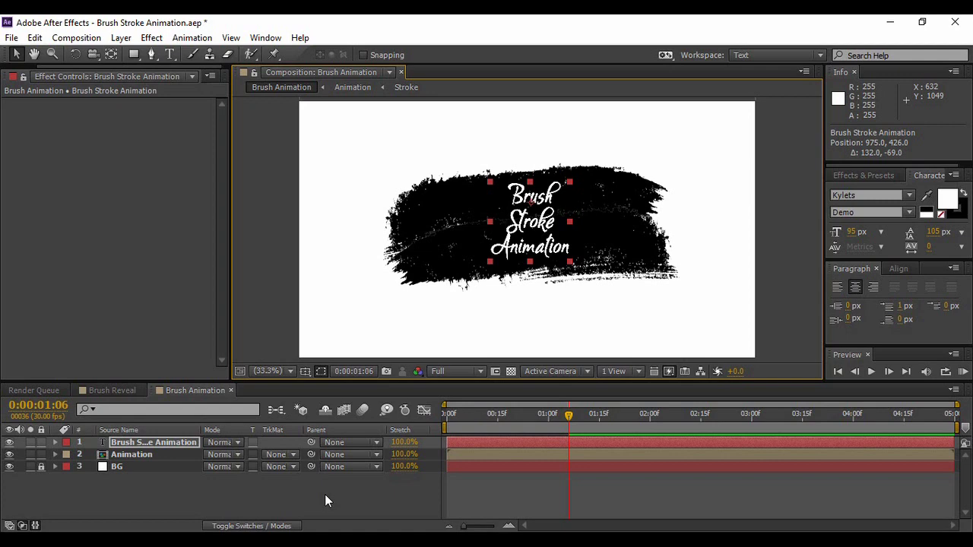
left_click_drag(569, 222, 608, 219)
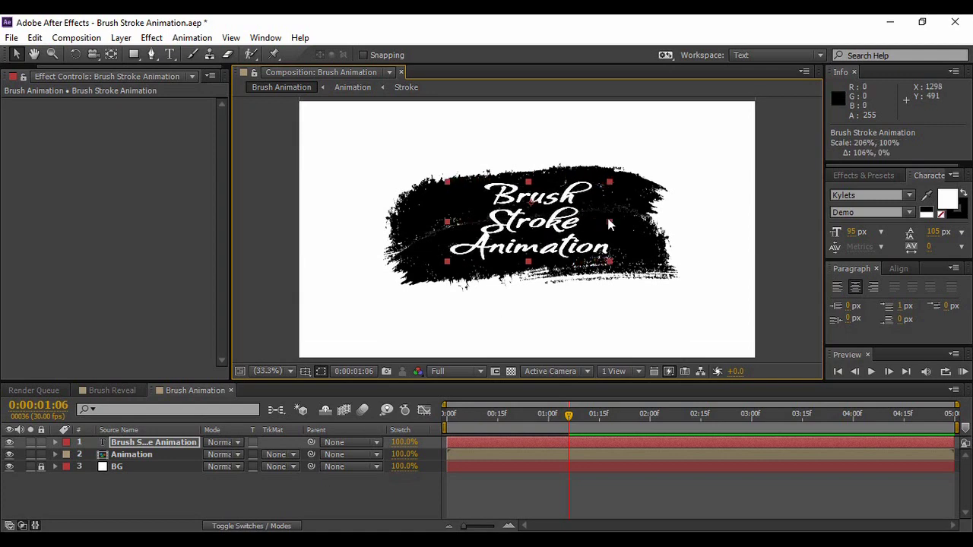
left_click(334, 507)
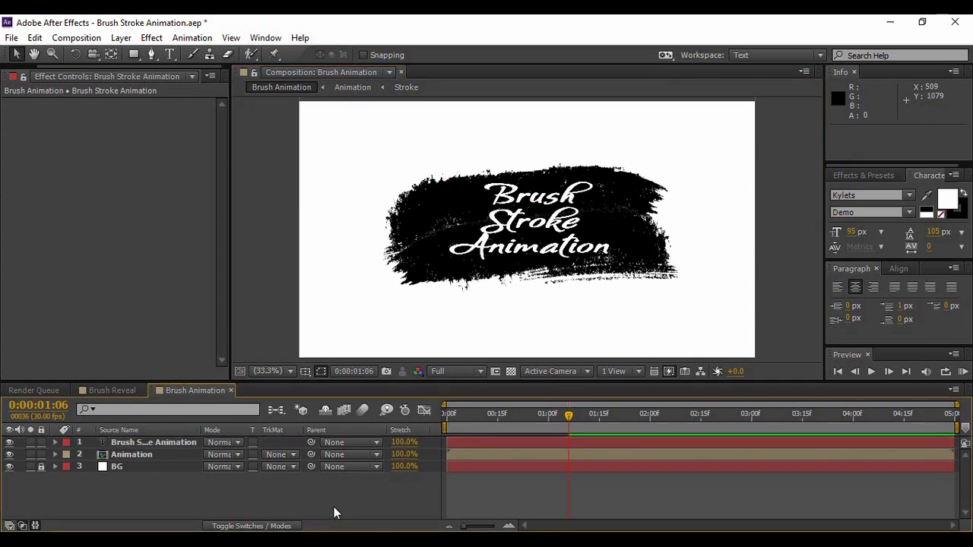
Duplicate the Animation layer above the title and set the title's track matte to Alpha Matte
left_click(156, 453)
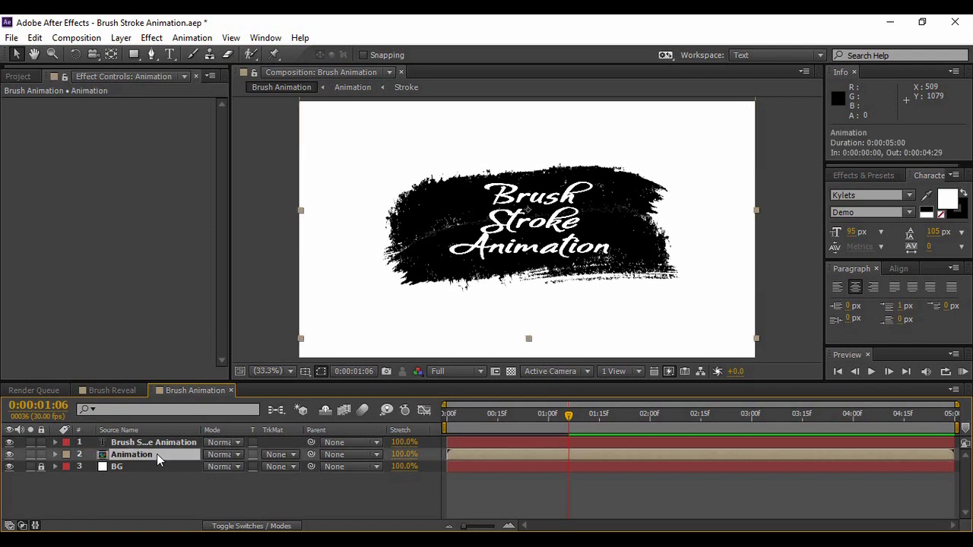
key("ctrl+d")
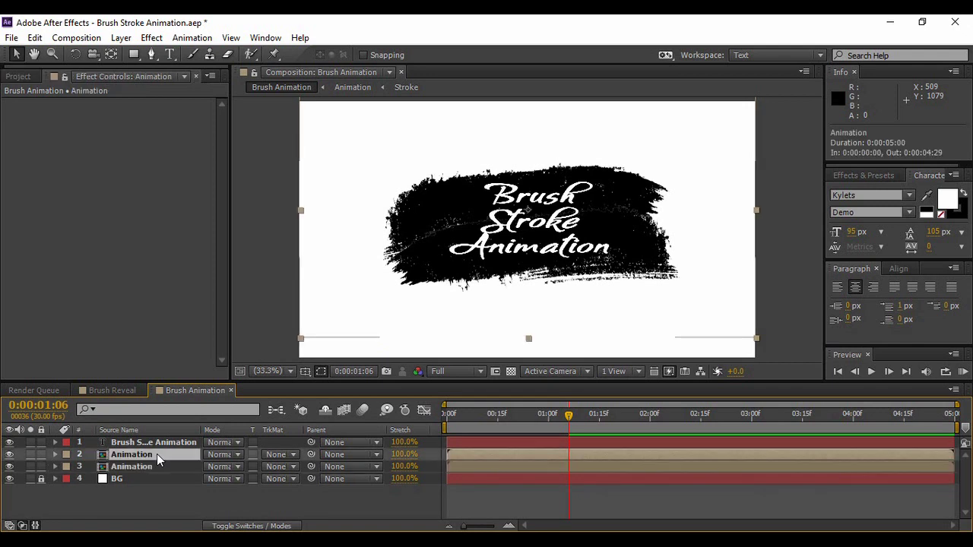
left_click_drag(158, 451, 165, 443)
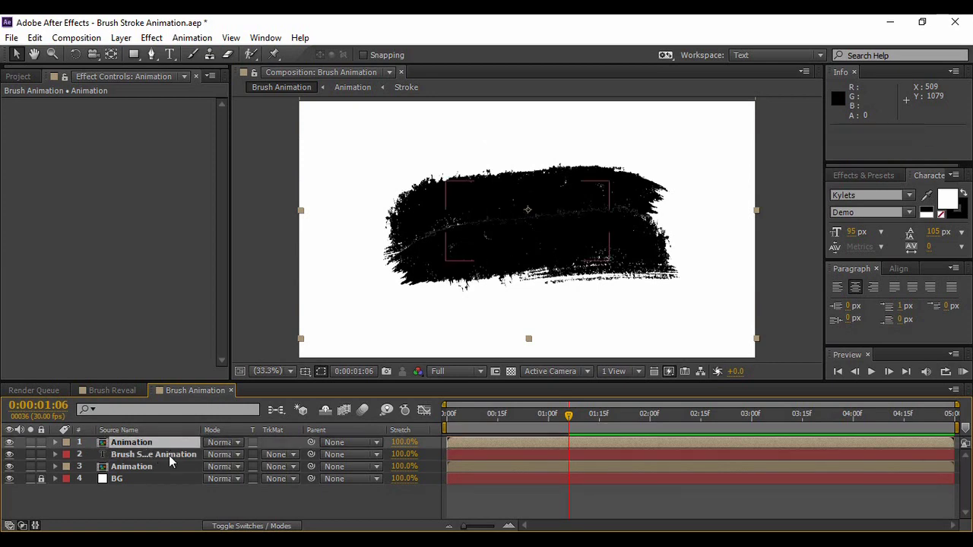
left_click(288, 455)
left_click(310, 394)
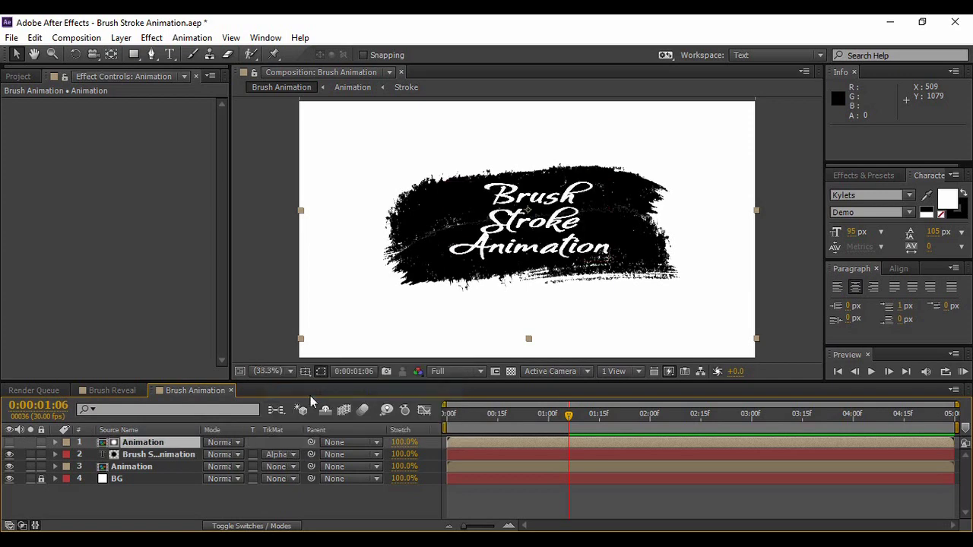
left_click(328, 505)
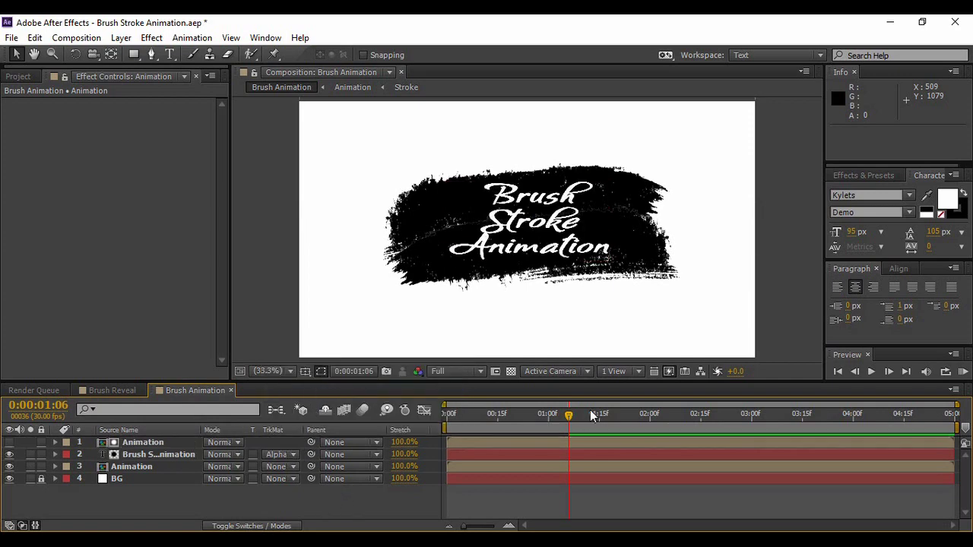
Play the comp from 0:00:00:00 in an enlarged view to see the title revealed within the stroke
left_click(838, 372)
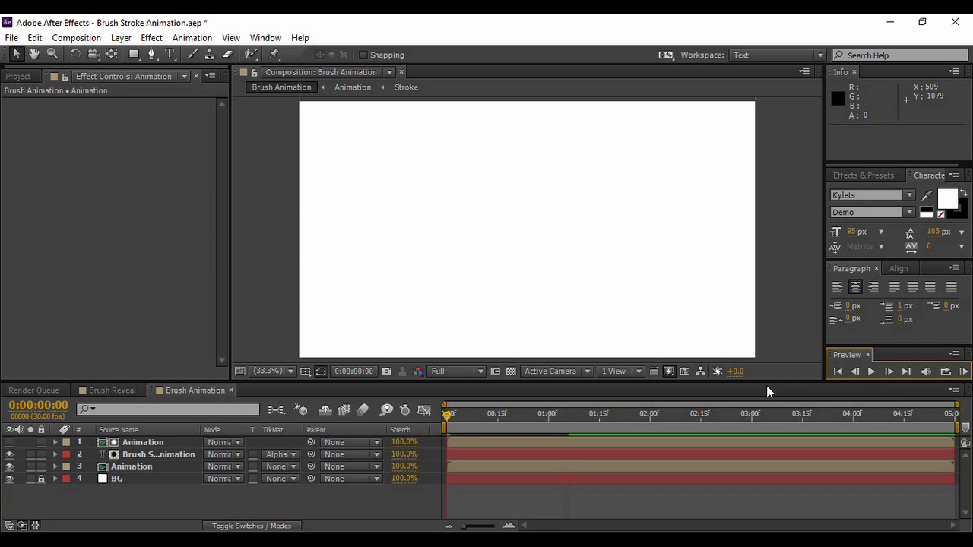
left_click_drag(766, 378, 766, 380)
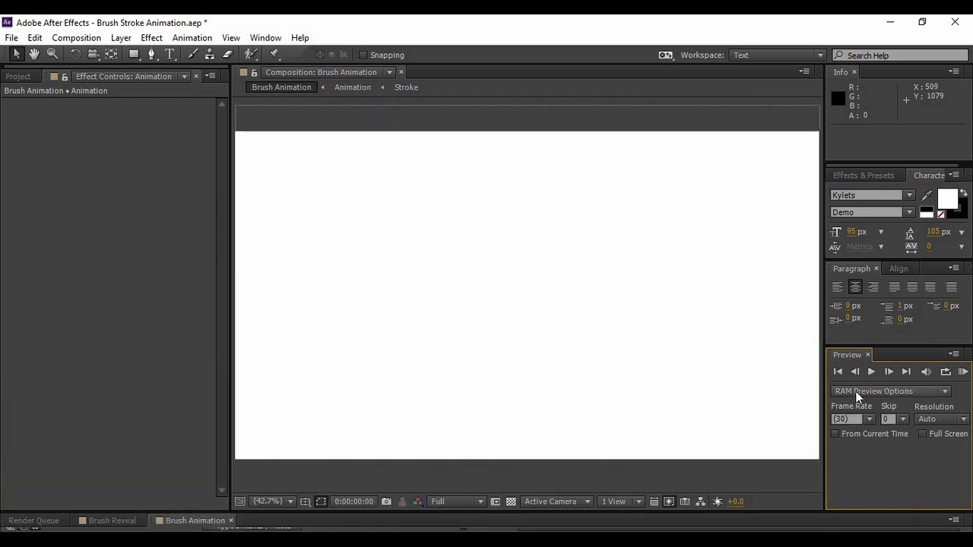
left_click(871, 372)
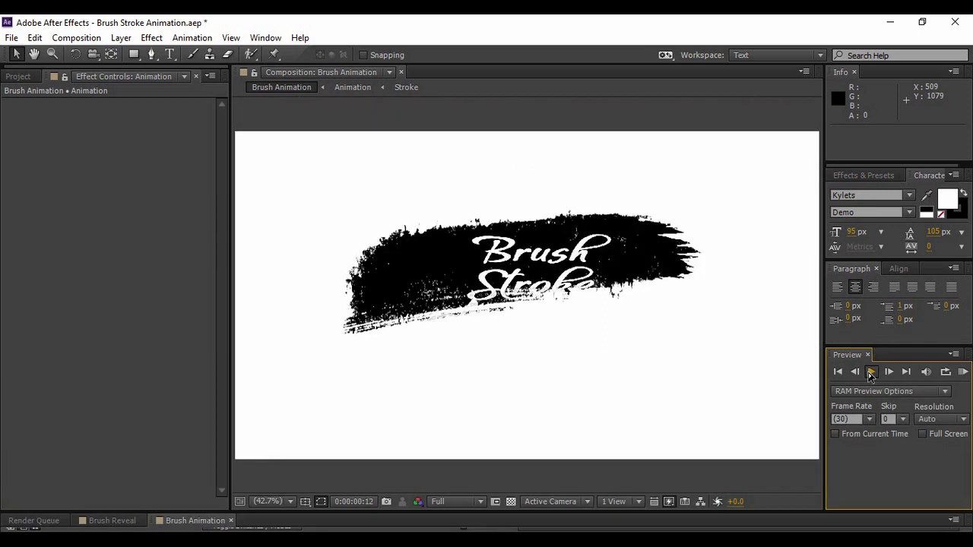